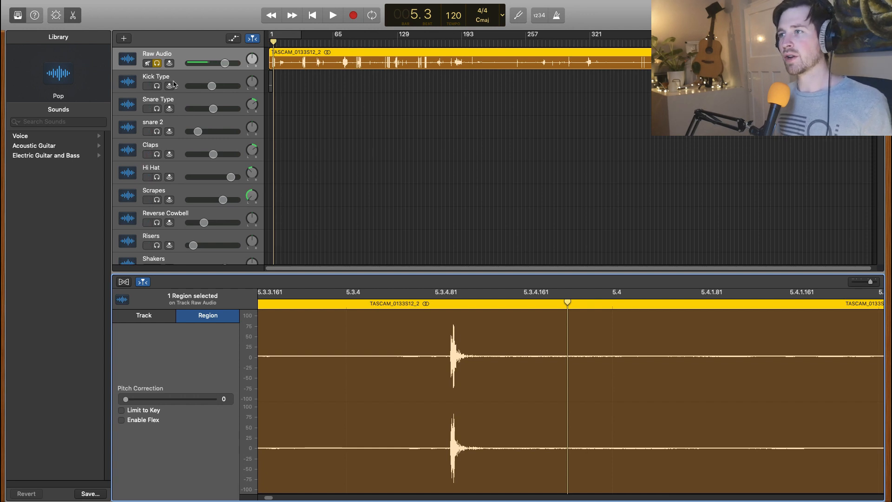
# Step: Look at the track types offered for a new track and cancel without creating one
pyautogui.click(125, 39)
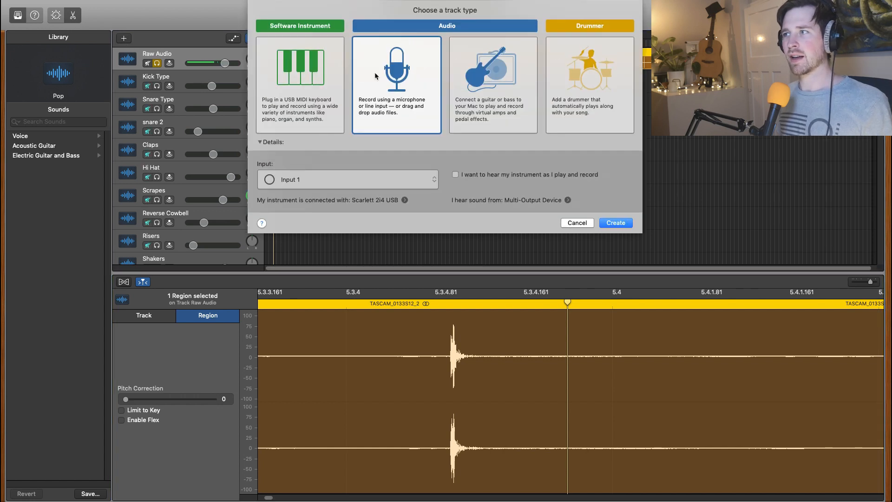
pyautogui.click(579, 224)
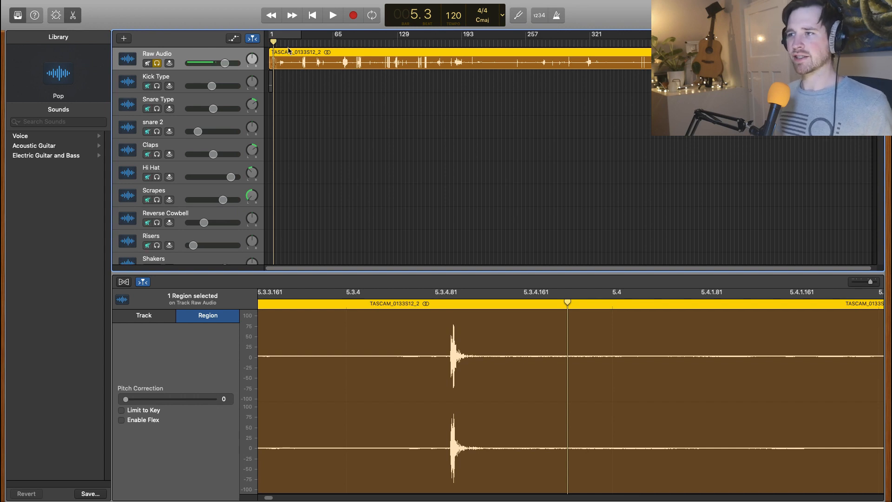
# Step: Audition the Raw Audio recording from bar 4 and locate the first hit in bar 5
pyautogui.moveTo(274, 44); pyautogui.dragTo(272, 44)
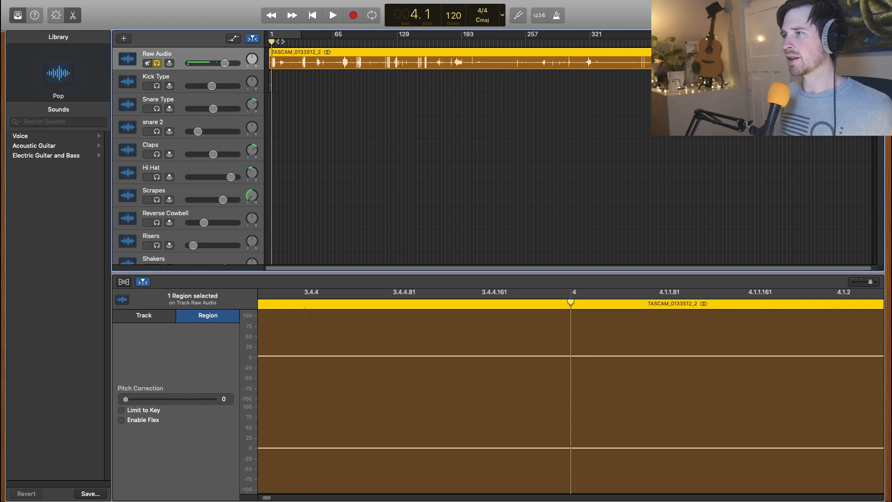
pyautogui.click(329, 17)
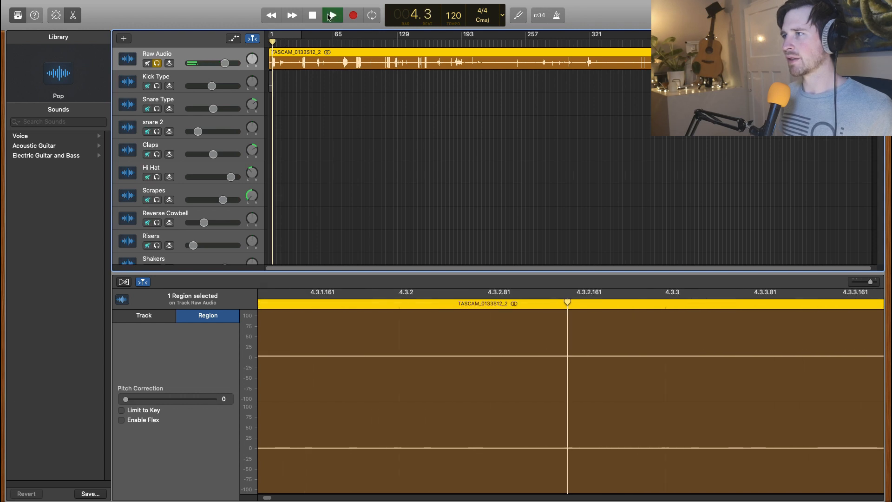
pyautogui.press('space')
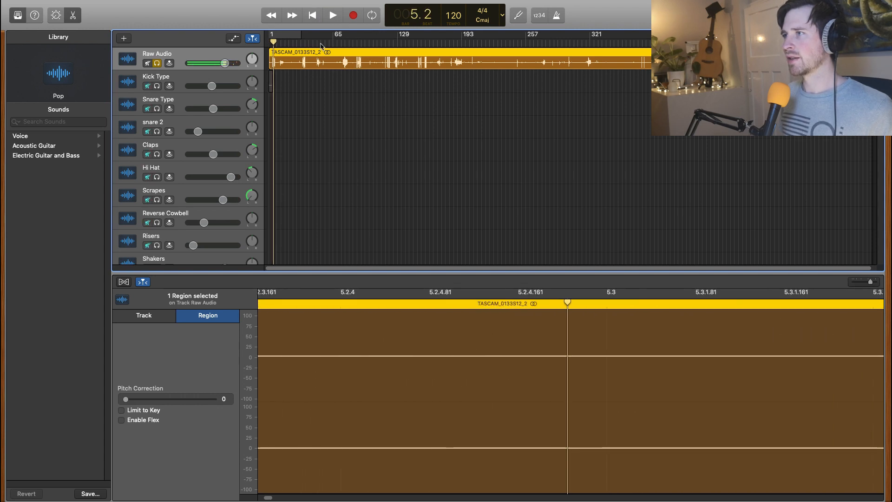
pyautogui.moveTo(273, 46); pyautogui.dragTo(272, 43)
pyautogui.moveTo(571, 303); pyautogui.dragTo(757, 320)
pyautogui.click(727, 305)
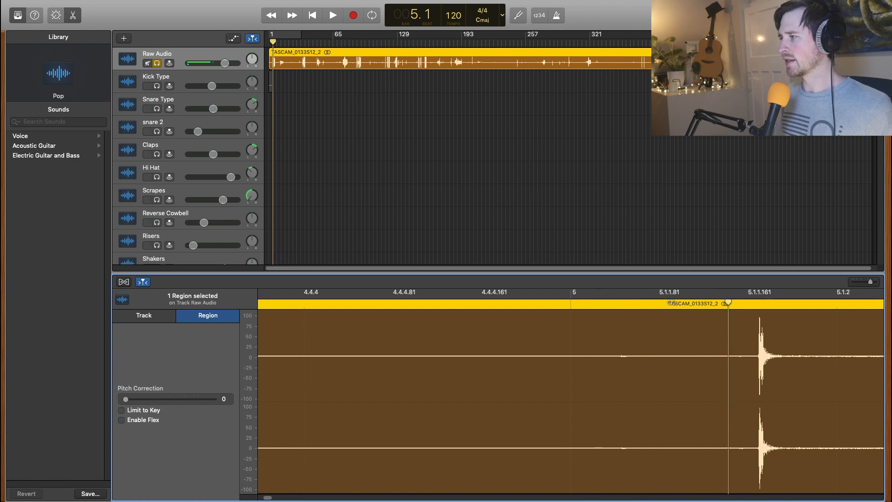
pyautogui.click(624, 304)
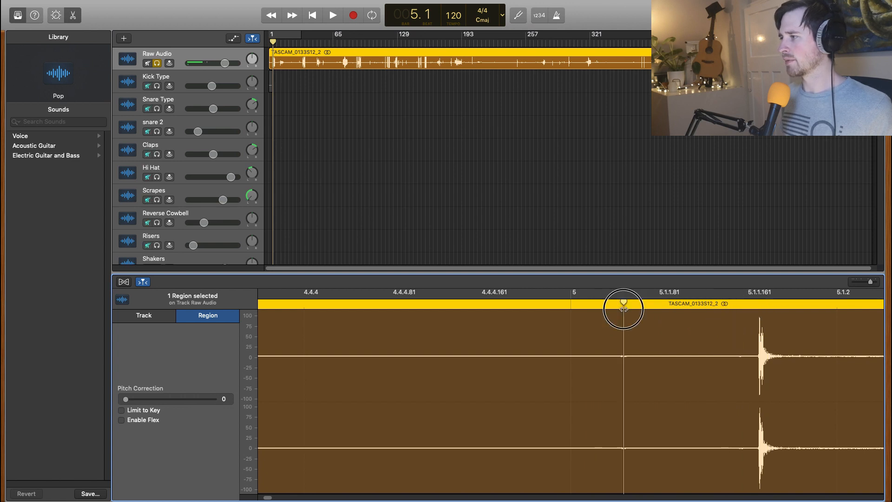
pyautogui.moveTo(627, 313)
pyautogui.mouseDown()
pyautogui.moveTo(584, 311)
pyautogui.moveTo(621, 311)
pyautogui.mouseUp()
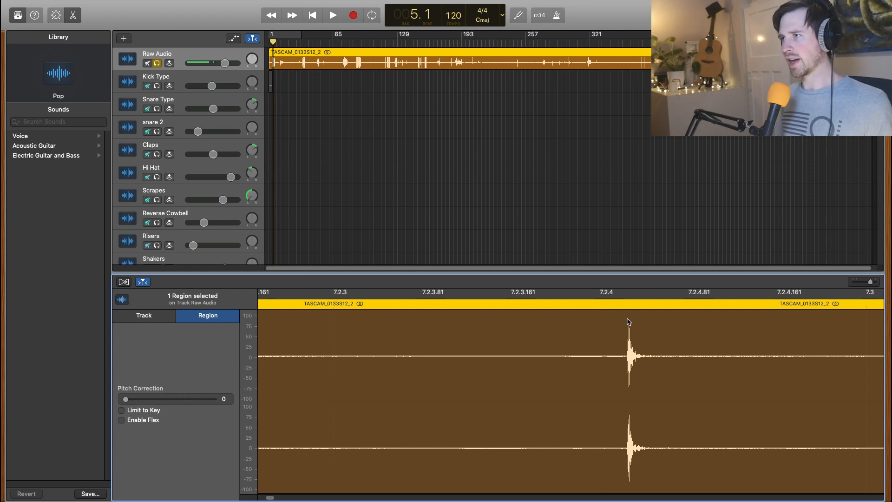
# Step: Split the Raw Audio region exactly at the start of the hit just after 7.2.4
pyautogui.click(620, 329)
pyautogui.rightClick(628, 318)
pyautogui.click(628, 321)
pyautogui.click(627, 298)
pyautogui.click(626, 323)
pyautogui.click(629, 308)
pyautogui.moveTo(628, 303); pyautogui.dragTo(627, 302)
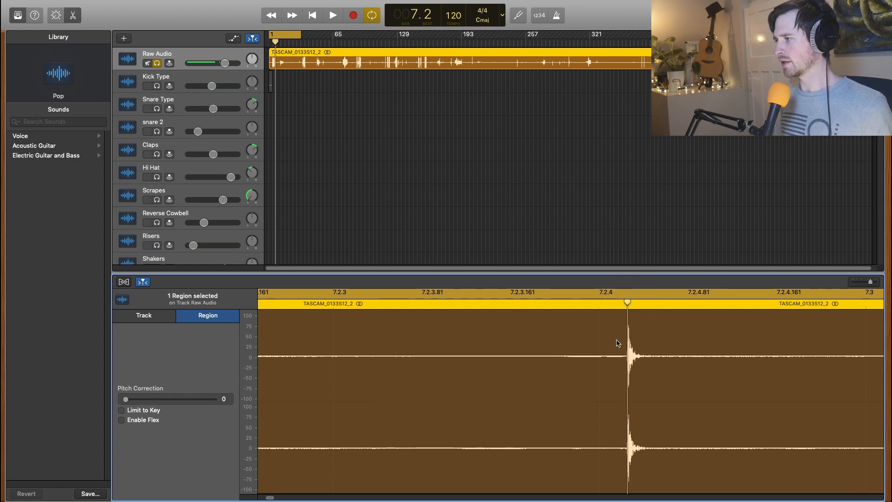
pyautogui.rightClick(631, 373)
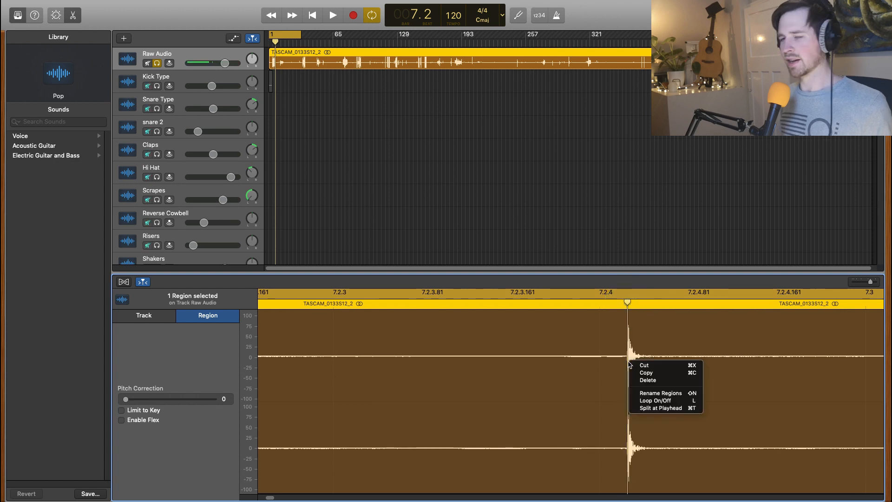
pyautogui.click(649, 410)
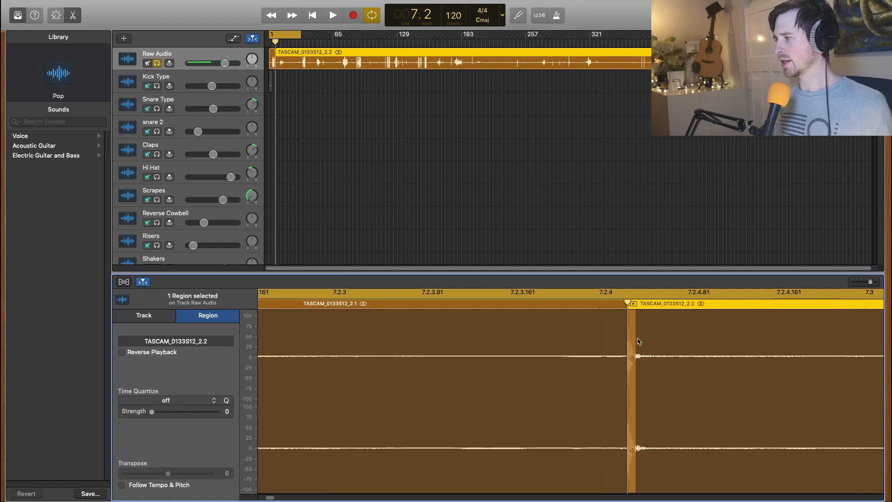
# Step: Split the region again in the silence after the hit, past 7.2.4.81, and cut out the isolated slice
pyautogui.moveTo(628, 305); pyautogui.dragTo(732, 317)
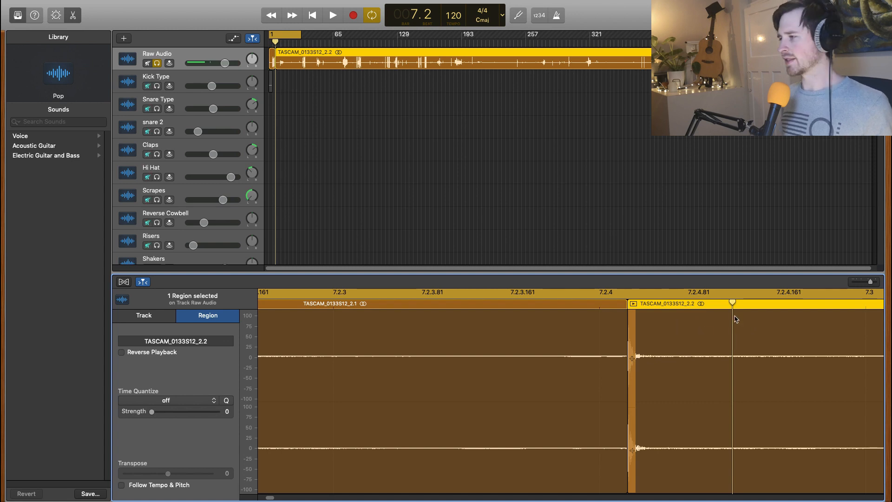
pyautogui.rightClick(735, 360)
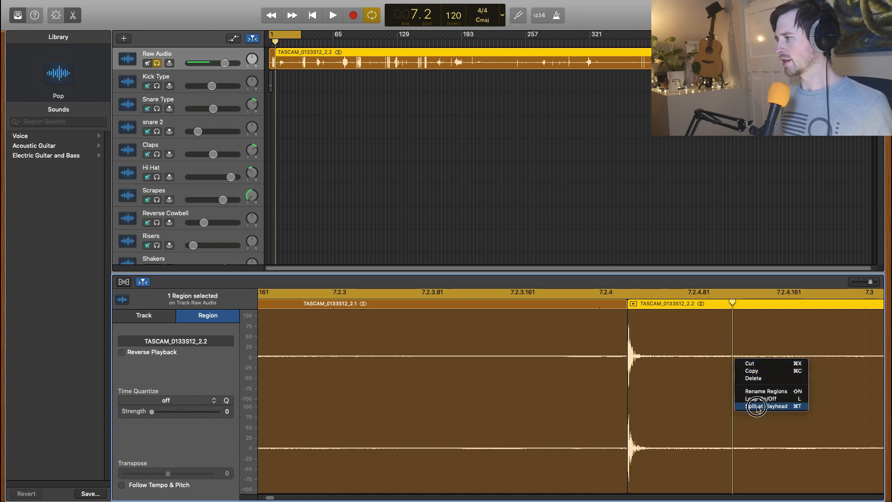
pyautogui.click(757, 407)
pyautogui.click(689, 327)
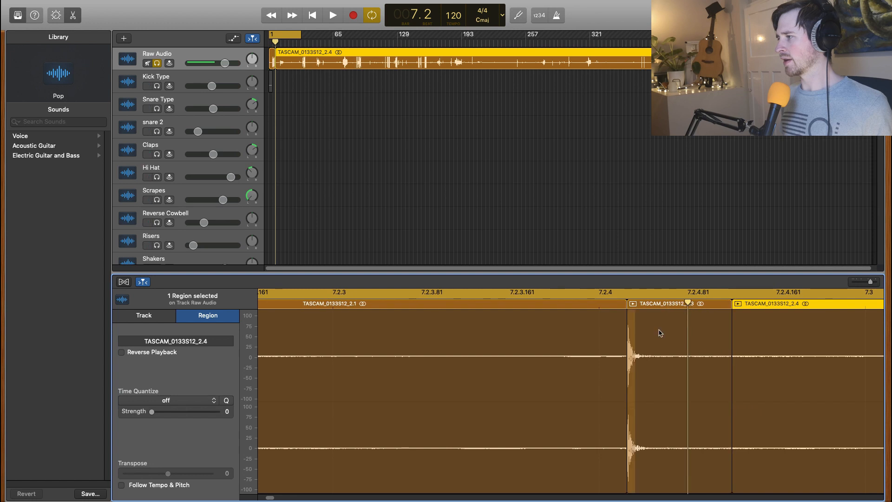
pyautogui.rightClick(661, 343)
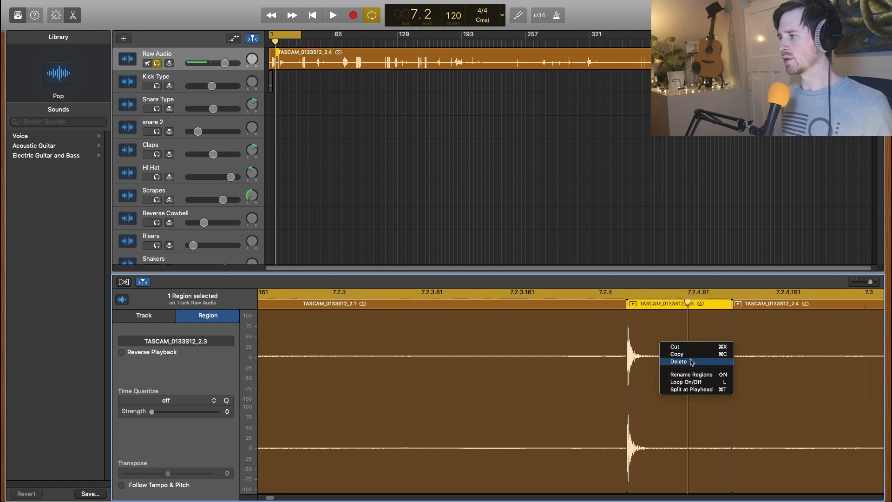
pyautogui.click(682, 347)
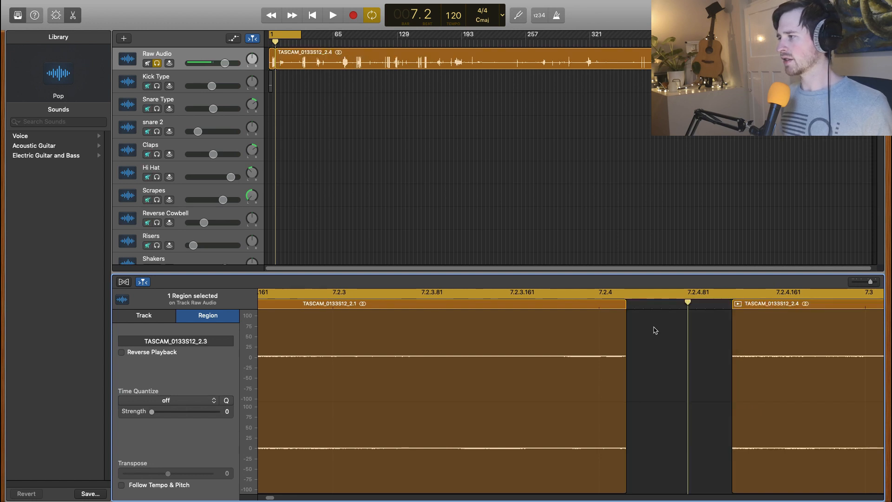
# Step: Paste the cut hit onto the Clicks track at bar 1
pyautogui.click(269, 110)
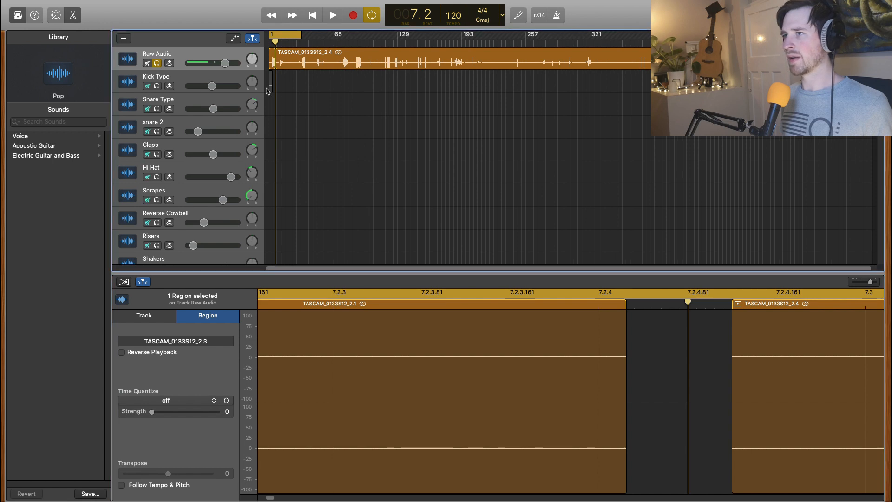
pyautogui.scroll(-1, 197, 148)
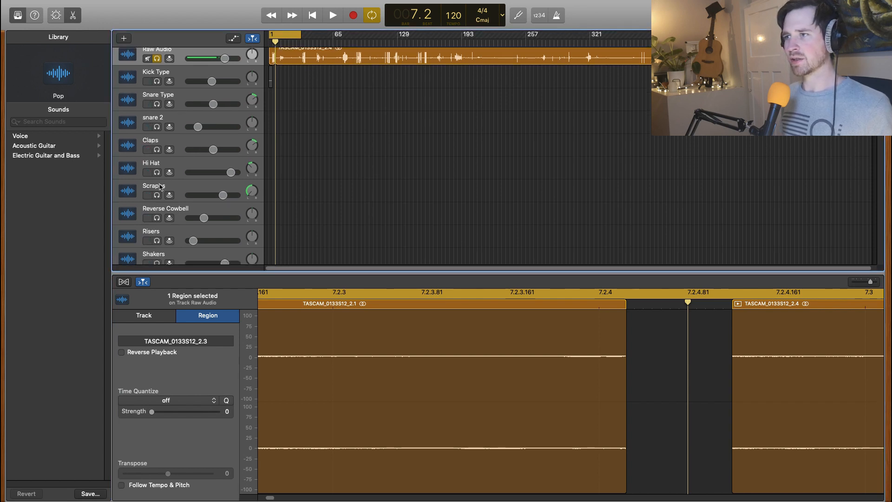
pyautogui.scroll(-5, 167, 175)
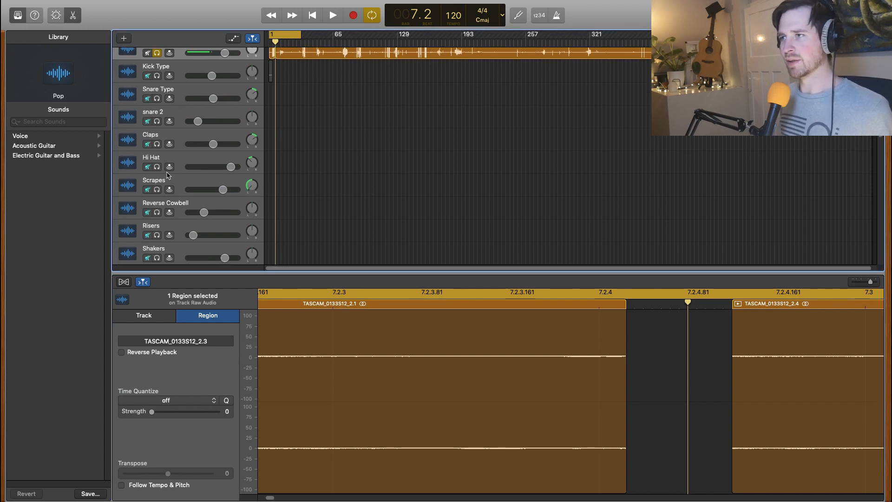
pyautogui.scroll(-3, 166, 174)
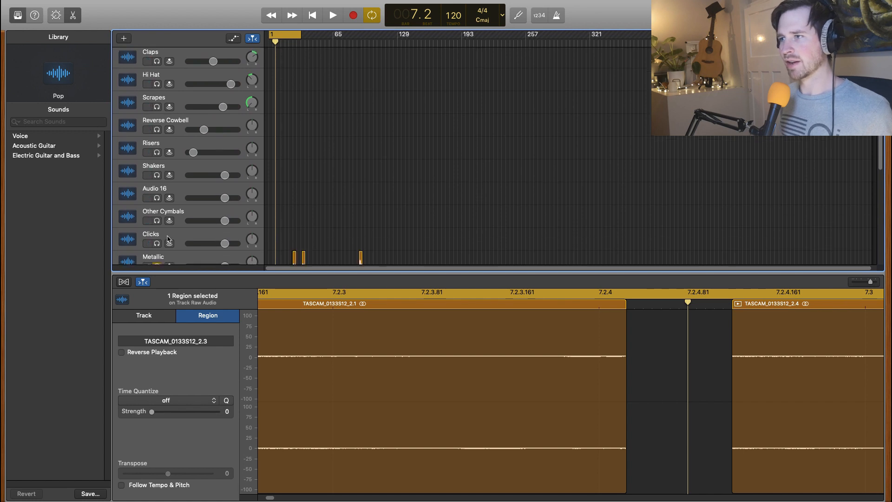
pyautogui.click(168, 237)
pyautogui.press('Return')
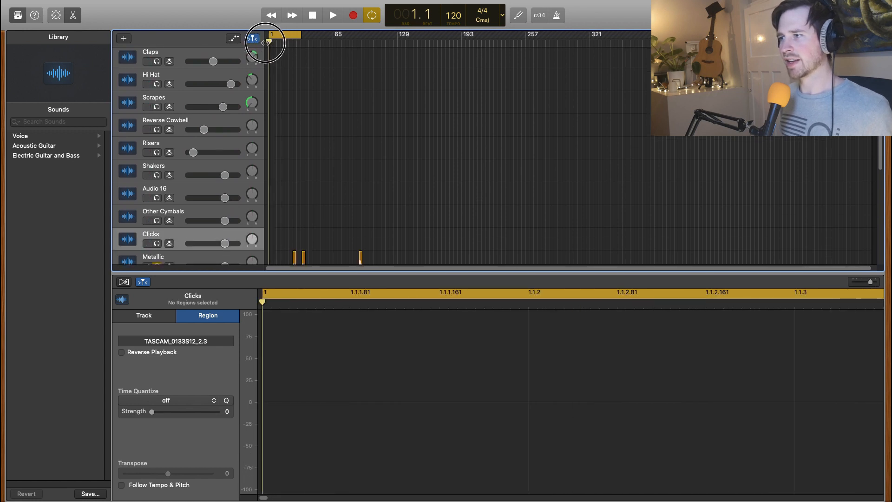
pyautogui.rightClick(270, 237)
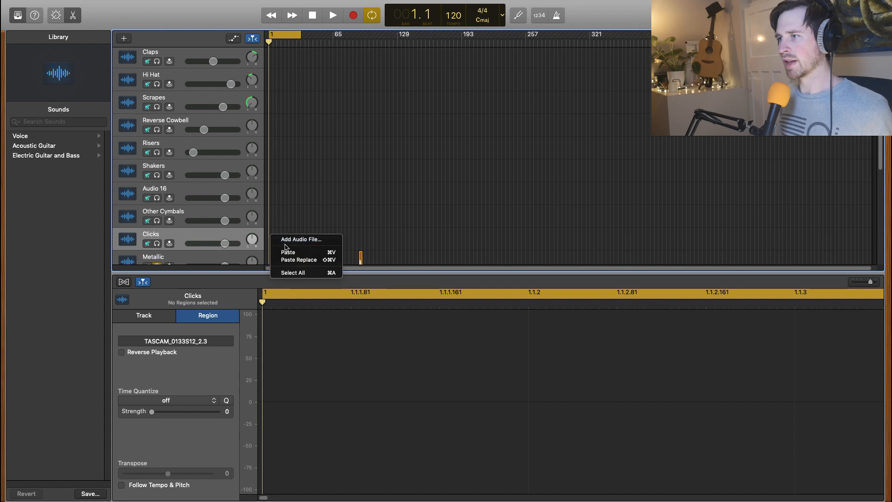
pyautogui.click(293, 252)
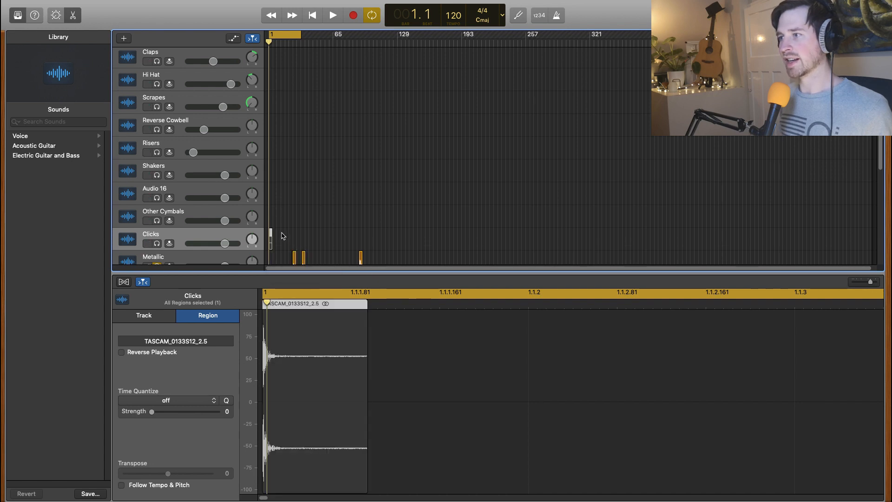
# Step: Audition the Raw Audio track from bar 35 up to about bar 151
pyautogui.scroll(5, 295, 96)
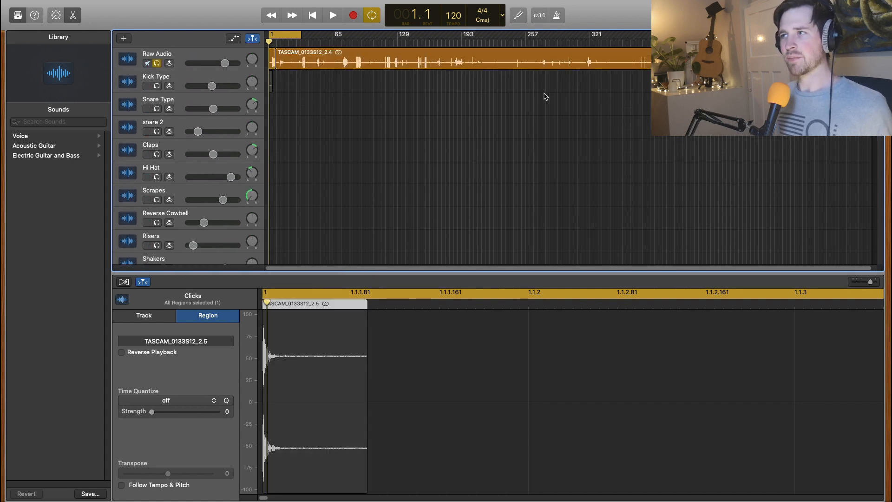
pyautogui.click(286, 42)
pyautogui.moveTo(286, 42); pyautogui.dragTo(304, 42)
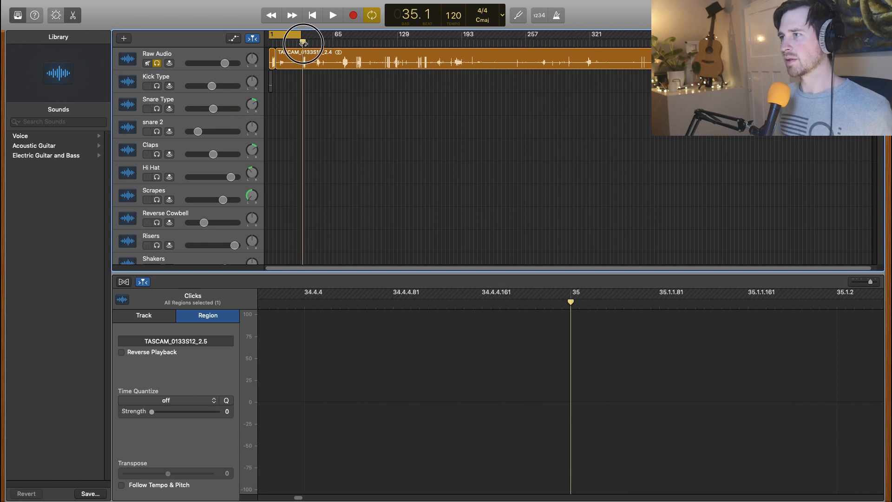
pyautogui.click(333, 20)
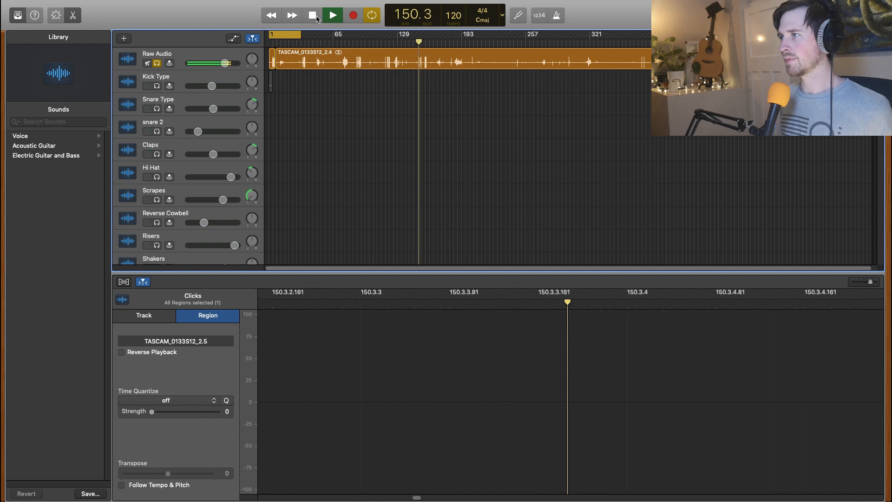
pyautogui.click(312, 15)
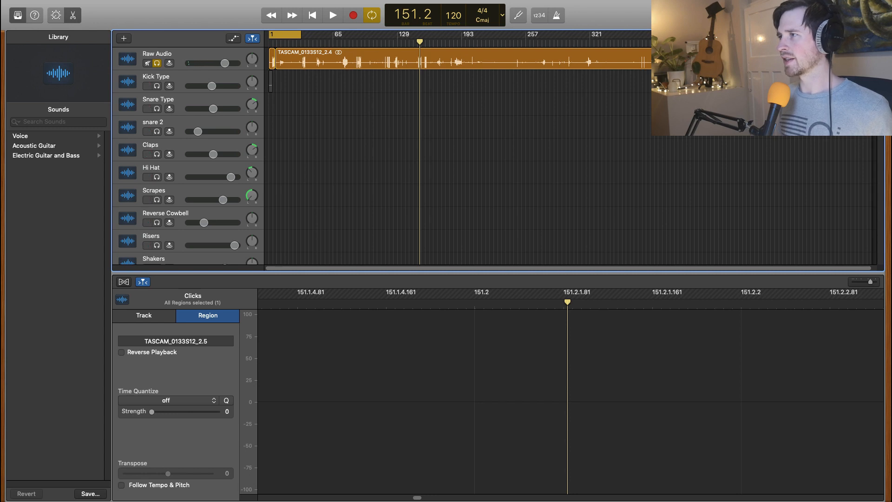
# Step: Select the long Raw Audio region and play back the passage around bars 150 and 151 to locate a usable sound
pyautogui.click(443, 61)
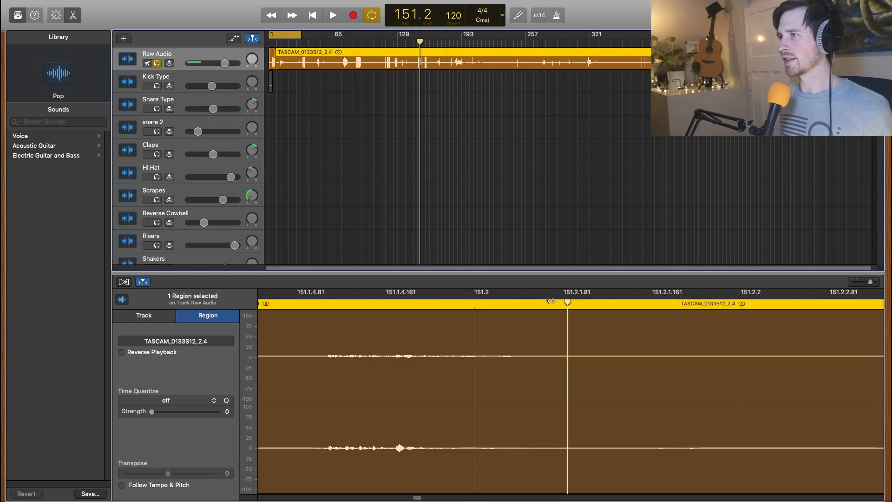
pyautogui.moveTo(567, 302); pyautogui.dragTo(323, 316)
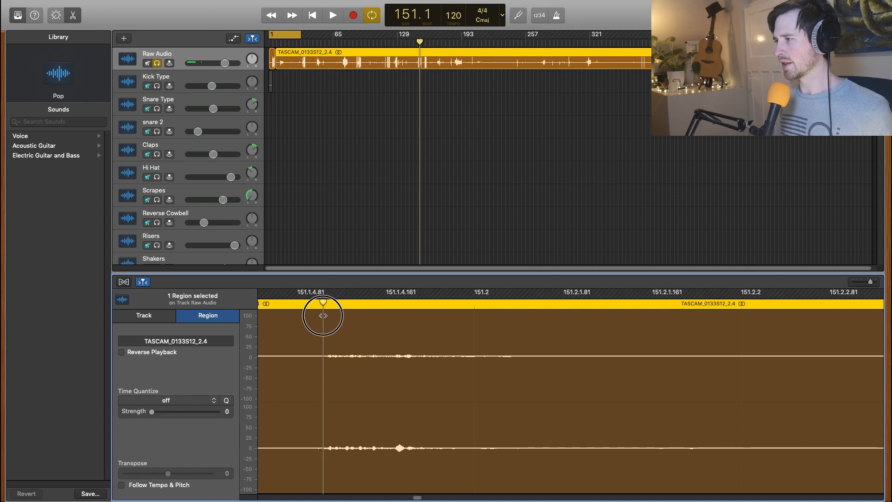
pyautogui.press('space')
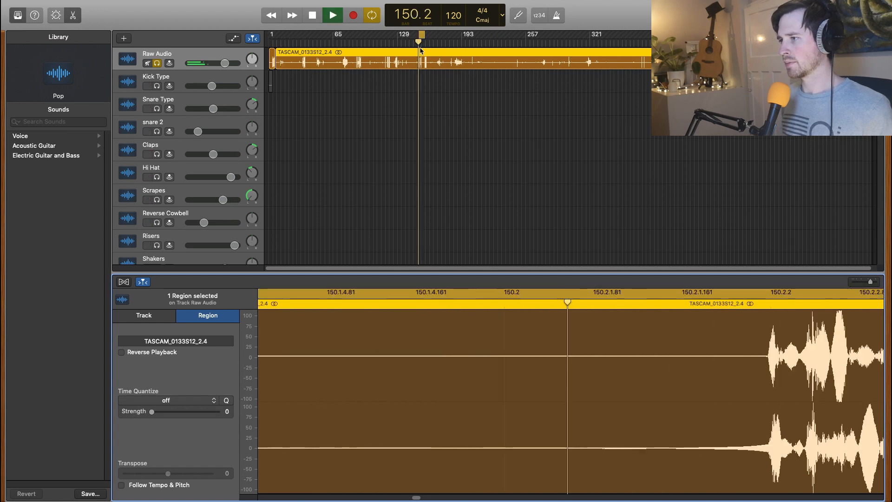
pyautogui.press('space')
pyautogui.press('space')
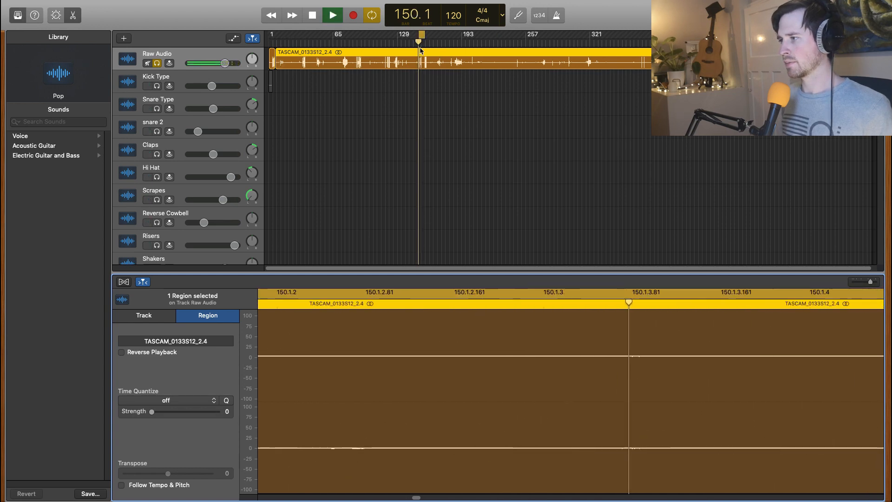
pyautogui.press('space')
# Step: Split the Raw Audio region just before the loud sound at 150.2.2 and again at about 150.2.3
pyautogui.moveTo(623, 307)
pyautogui.mouseDown()
pyautogui.moveTo(260, 332)
pyautogui.moveTo(305, 327)
pyautogui.mouseUp()
pyautogui.rightClick(307, 324)
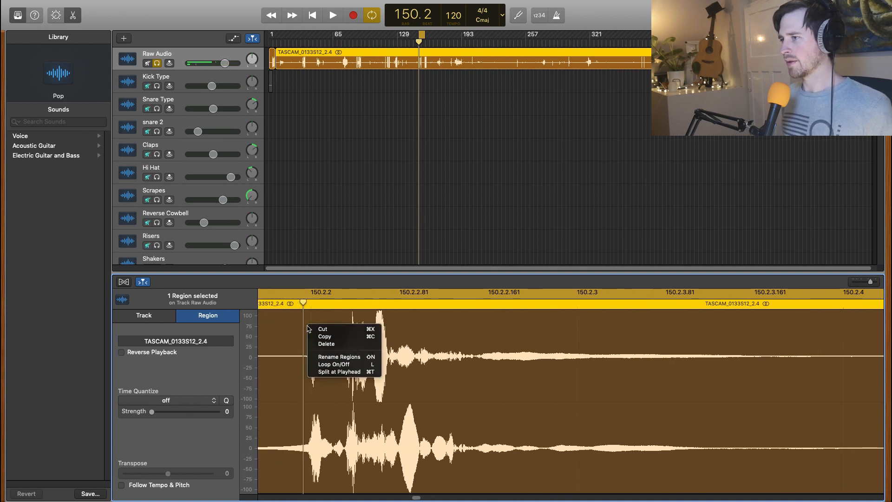
pyautogui.click(337, 372)
pyautogui.moveTo(304, 302); pyautogui.dragTo(457, 305)
pyautogui.rightClick(485, 329)
pyautogui.rightClick(585, 335)
pyautogui.click(609, 384)
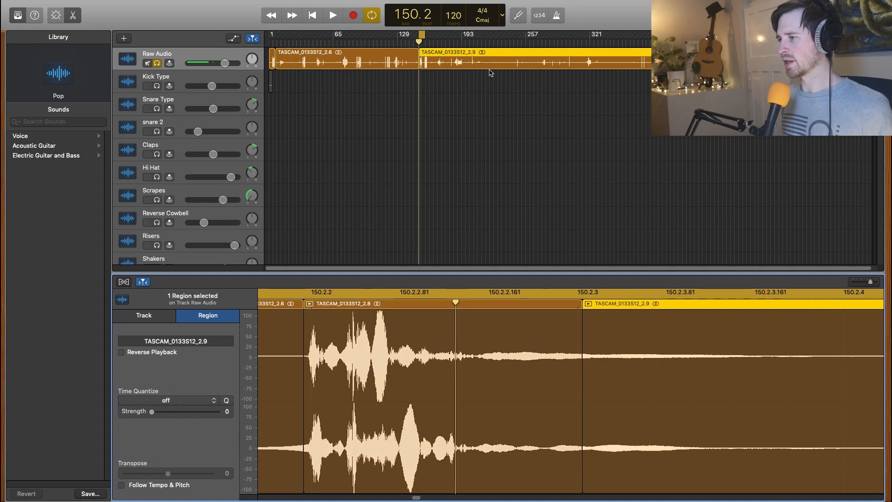
# Step: Cut the isolated slice between 150.2.2 and 150.2.3 out of the Raw Audio track
pyautogui.click(394, 303)
pyautogui.rightClick(414, 322)
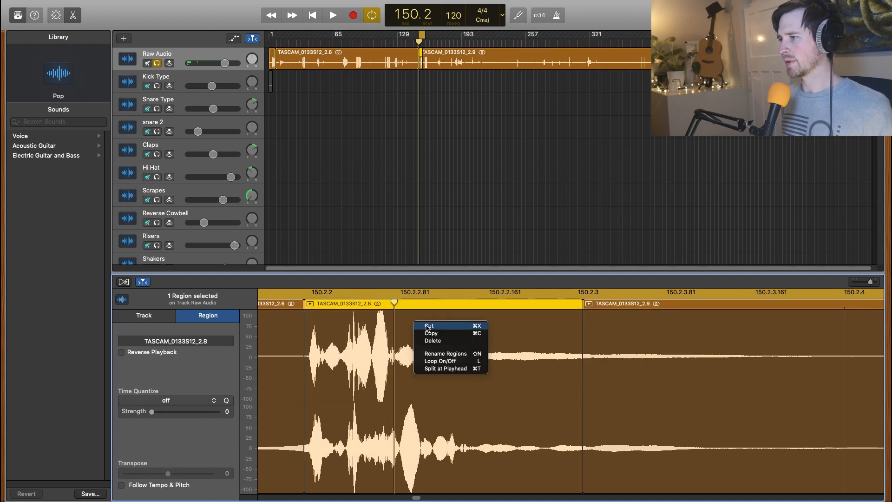
pyautogui.click(427, 327)
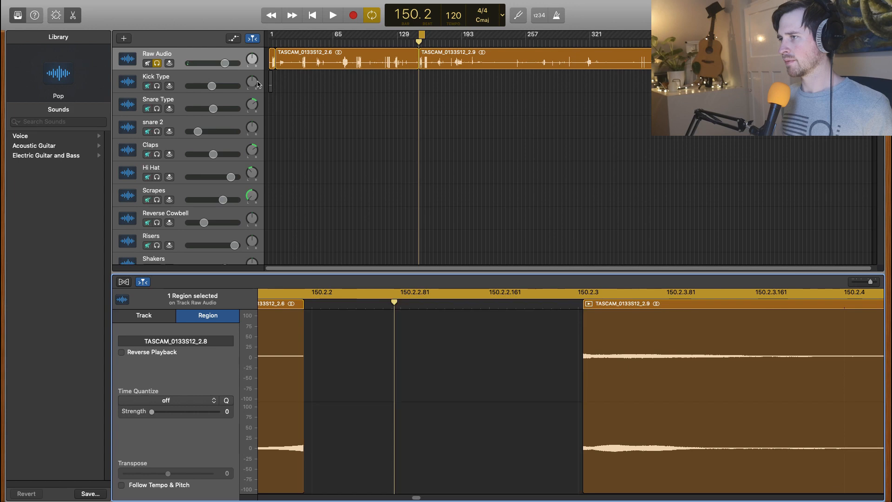
# Step: Select the Kick Type track and audition its kick pattern within the two-bar cycle area
pyautogui.click(307, 97)
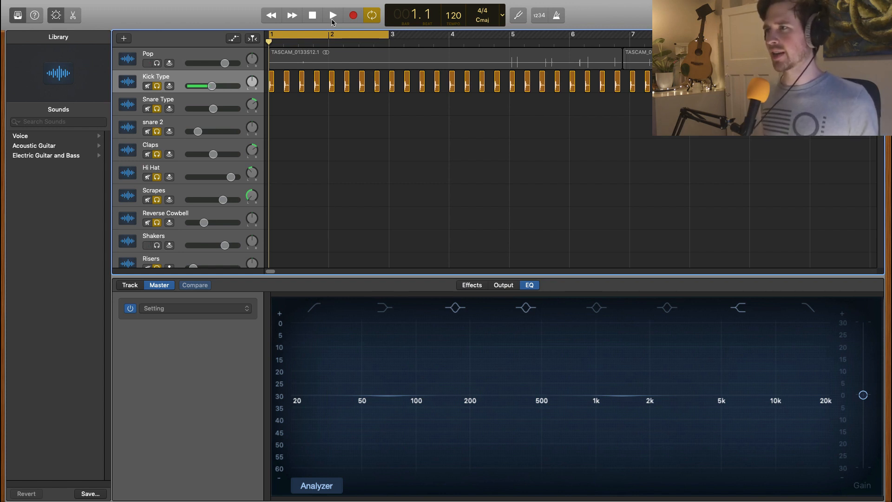
pyautogui.click(333, 17)
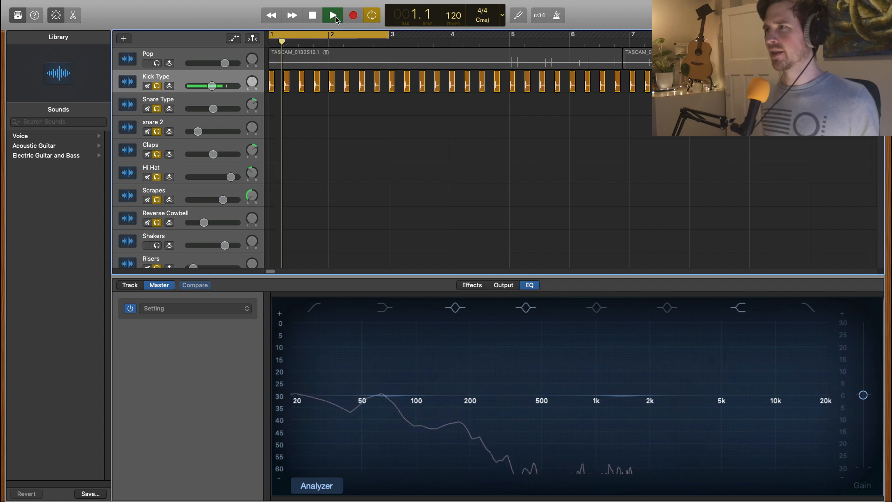
pyautogui.click(312, 17)
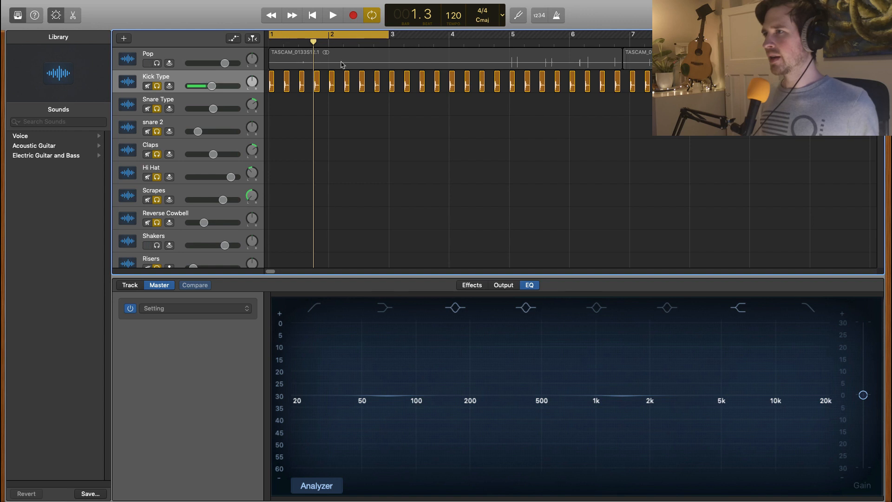
pyautogui.click(316, 17)
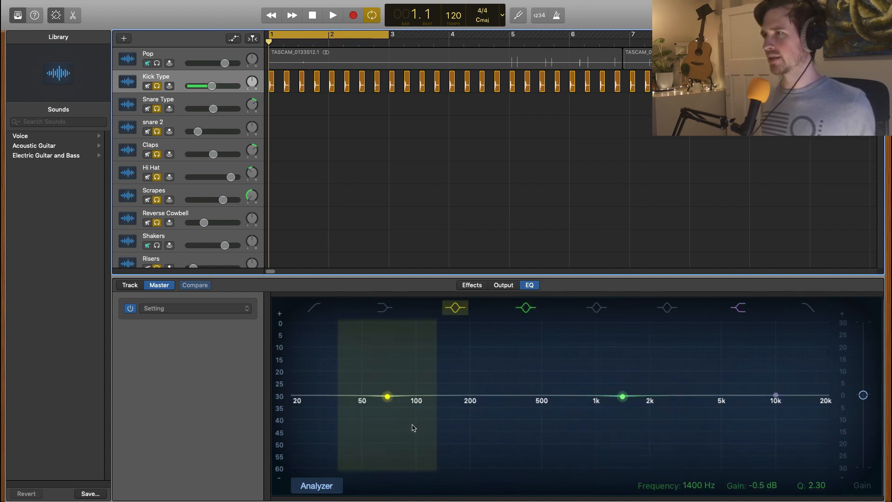
pyautogui.click(334, 18)
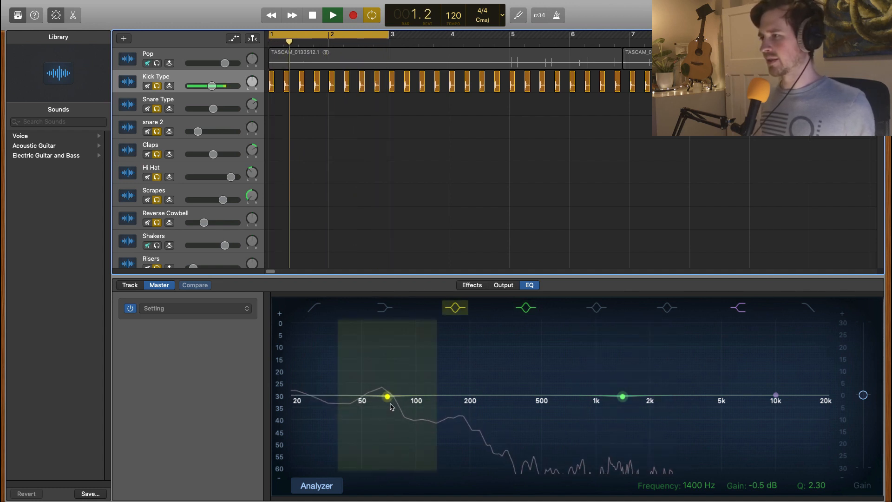
# Step: Try the low-cut filter at 20 Hz on the master EQ and switch it off again
pyautogui.click(314, 309)
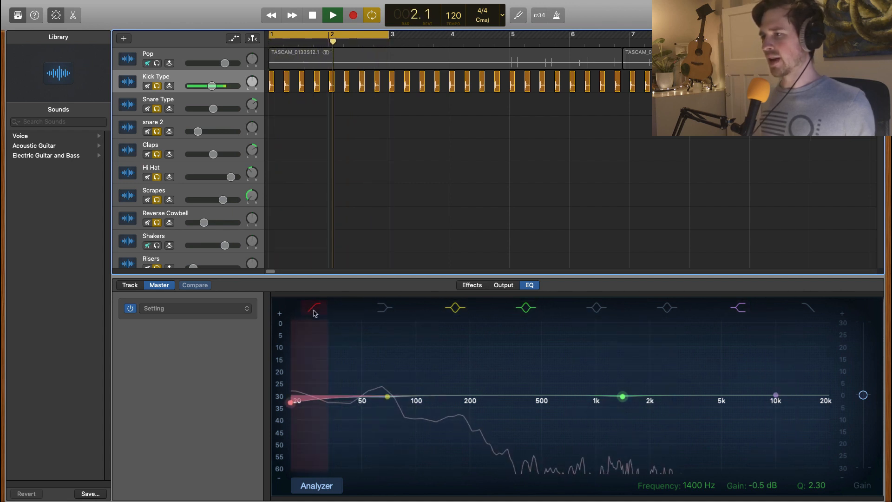
pyautogui.click(294, 403)
pyautogui.moveTo(294, 404)
pyautogui.mouseDown()
pyautogui.moveTo(420, 436)
pyautogui.moveTo(707, 472)
pyautogui.moveTo(362, 465)
pyautogui.moveTo(289, 423)
pyautogui.moveTo(291, 400)
pyautogui.mouseUp()
pyautogui.click(315, 311)
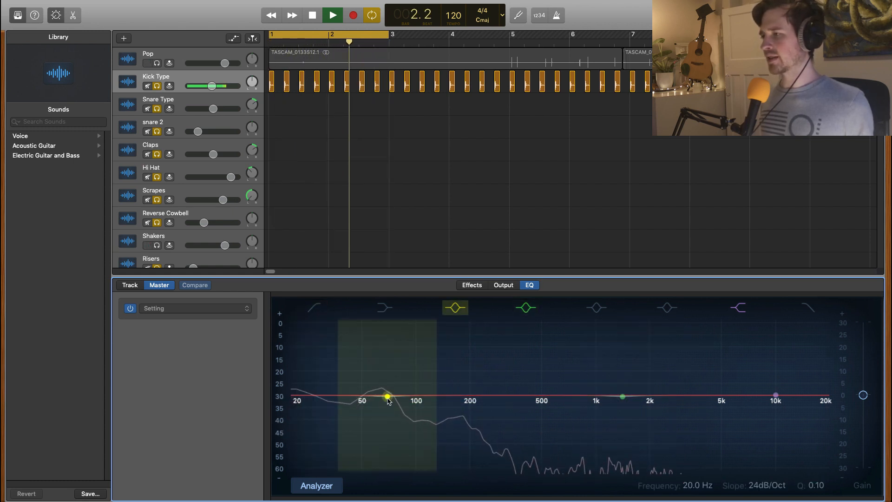
# Step: Boost the master EQ's low bell band by 12 dB at 68 Hz with a Q of 3.10, and lower the 1400 Hz band
pyautogui.moveTo(388, 397)
pyautogui.mouseDown()
pyautogui.moveTo(402, 359)
pyautogui.moveTo(550, 343)
pyautogui.moveTo(638, 345)
pyautogui.moveTo(357, 338)
pyautogui.moveTo(409, 349)
pyautogui.moveTo(417, 370)
pyautogui.moveTo(394, 397)
pyautogui.mouseUp()
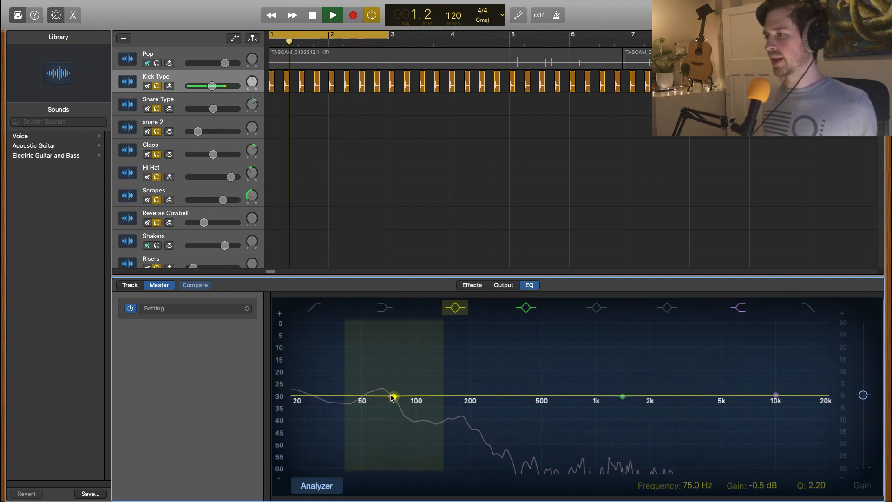
pyautogui.moveTo(395, 401); pyautogui.dragTo(390, 361)
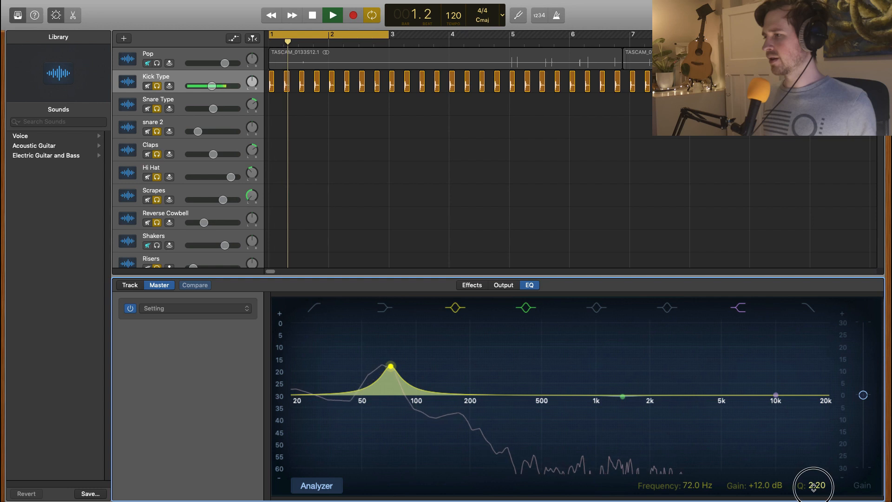
pyautogui.moveTo(817, 485); pyautogui.dragTo(817, 488)
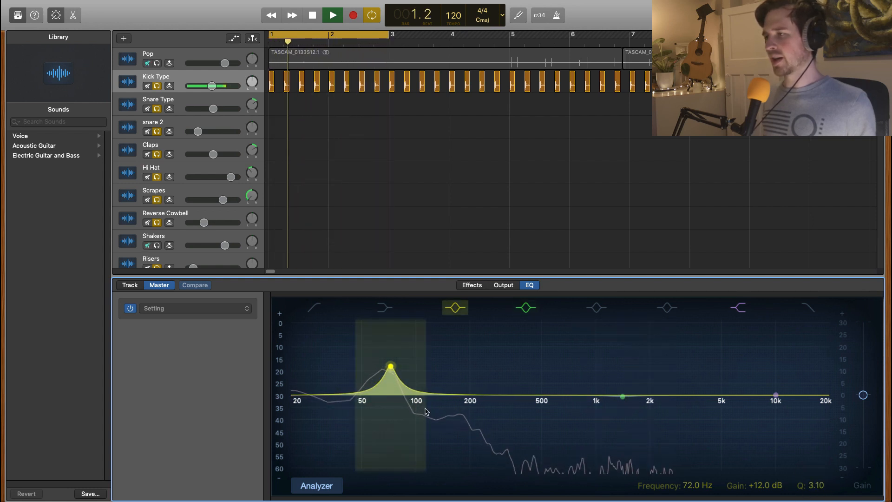
pyautogui.moveTo(389, 368); pyautogui.dragTo(385, 366)
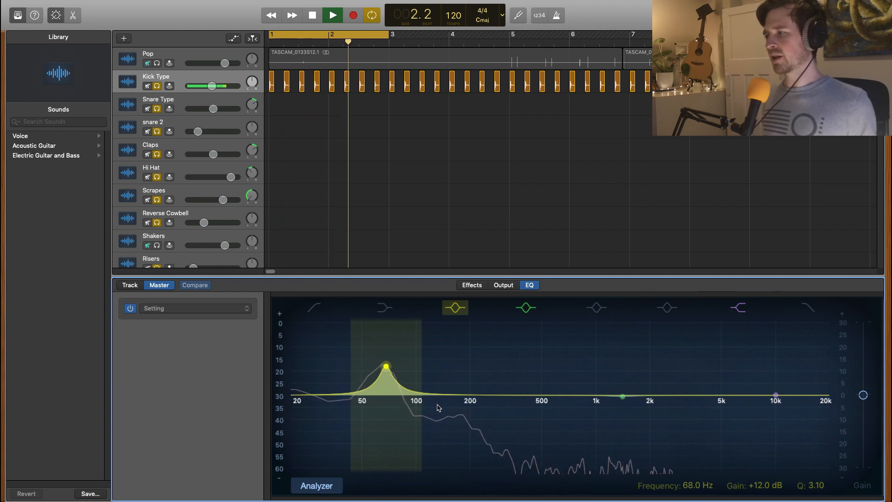
pyautogui.moveTo(623, 399)
pyautogui.mouseDown()
pyautogui.moveTo(603, 403)
pyautogui.moveTo(623, 417)
pyautogui.mouseUp()
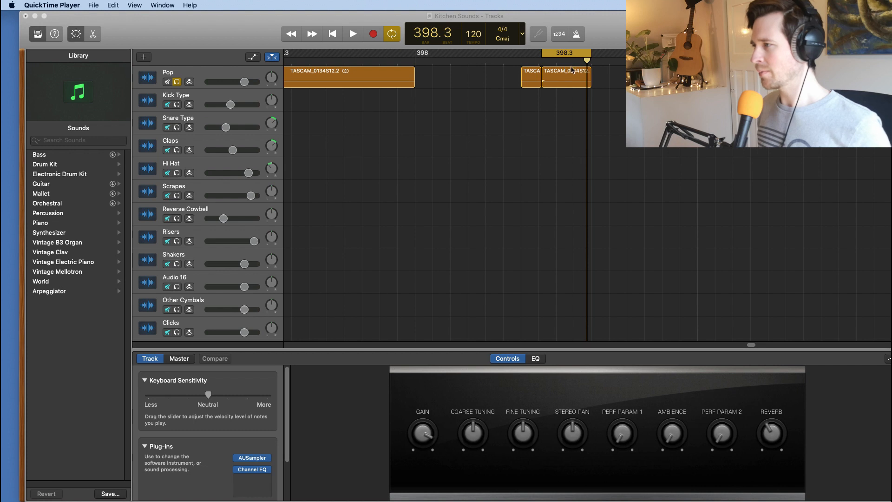
# Step: Audition the short slice at 398.3 on the Pop track and return the playhead to the start of the cycle area
pyautogui.click(548, 62)
pyautogui.press('space')
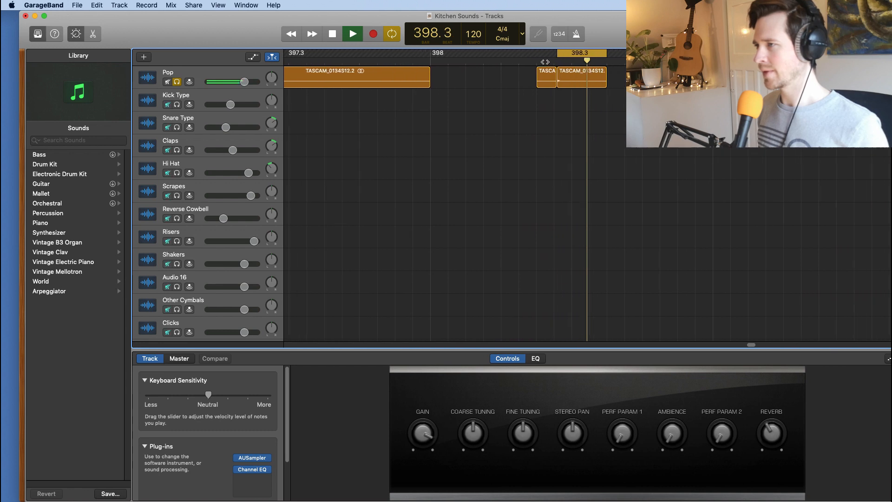
pyautogui.press('space')
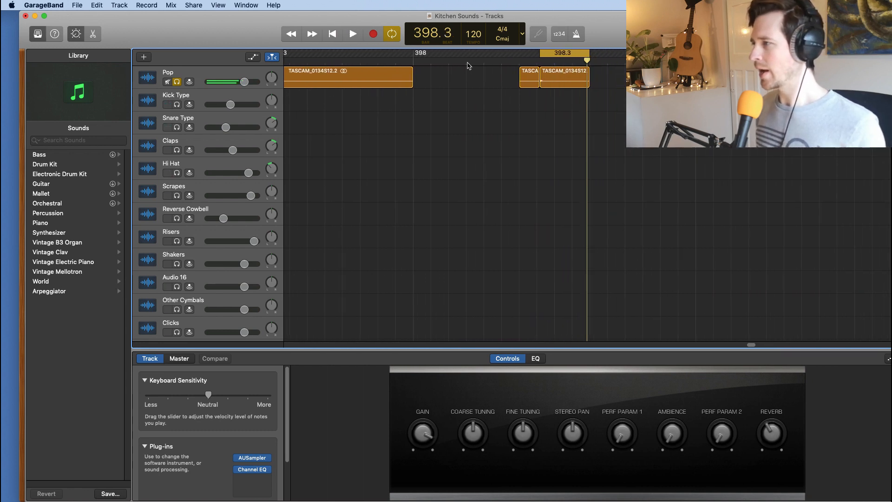
pyautogui.moveTo(590, 60); pyautogui.dragTo(539, 55)
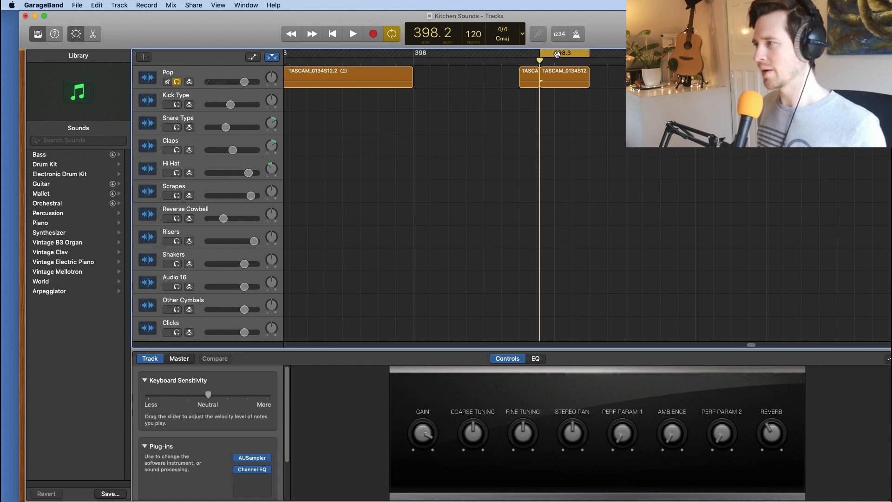
# Step: Export the cycle area to the Desktop as an uncompressed 16-bit WAVE file named Pop sound 1
pyautogui.click(195, 5)
pyautogui.click(234, 80)
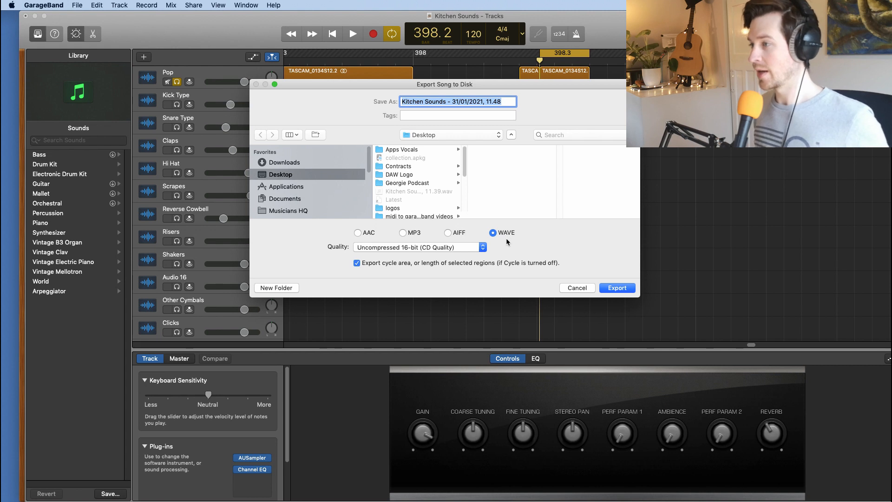
pyautogui.scroll(-1, 327, 200)
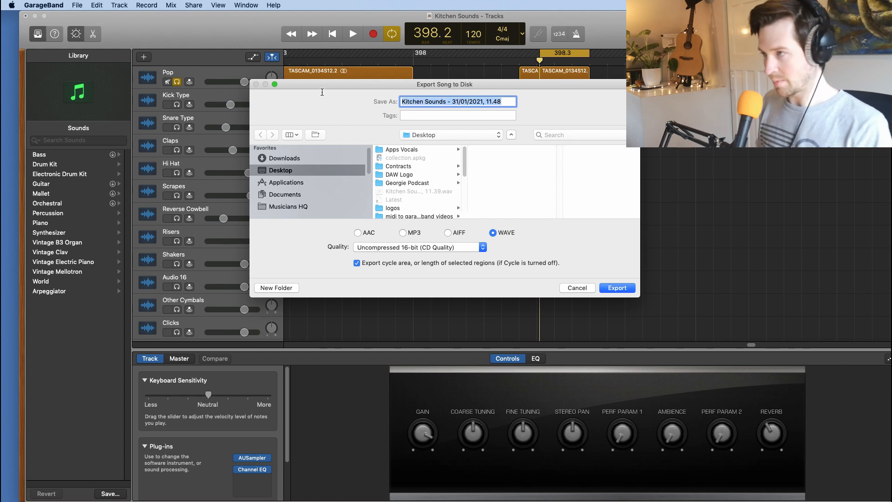
pyautogui.write('Pop sound 1')
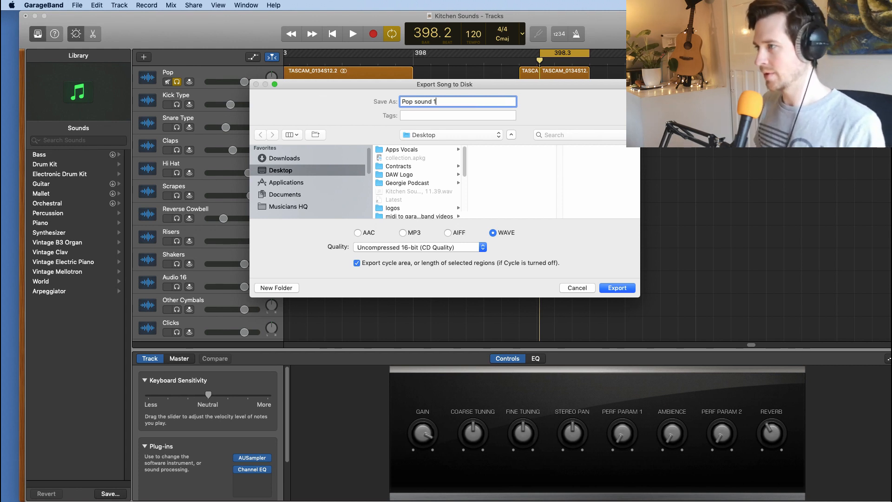
pyautogui.press('Return')
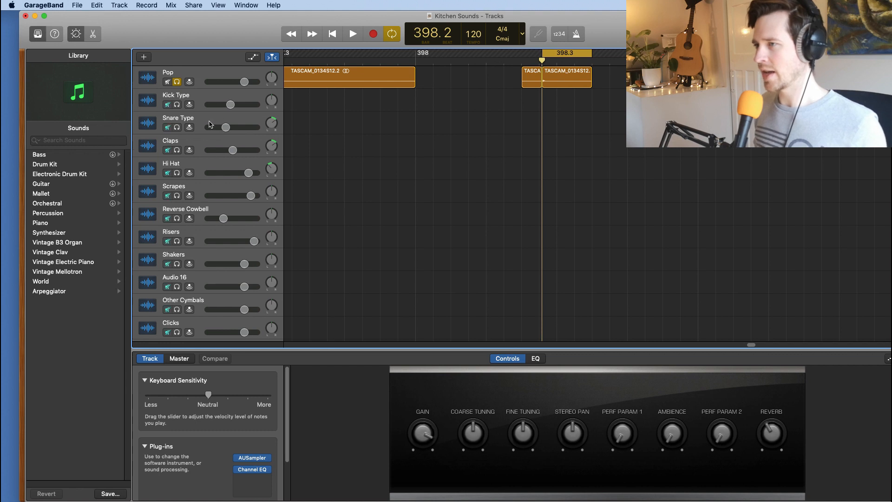
# Step: Add a software instrument track below Kick Type and solo it in place of the Pop track
pyautogui.rightClick(211, 103)
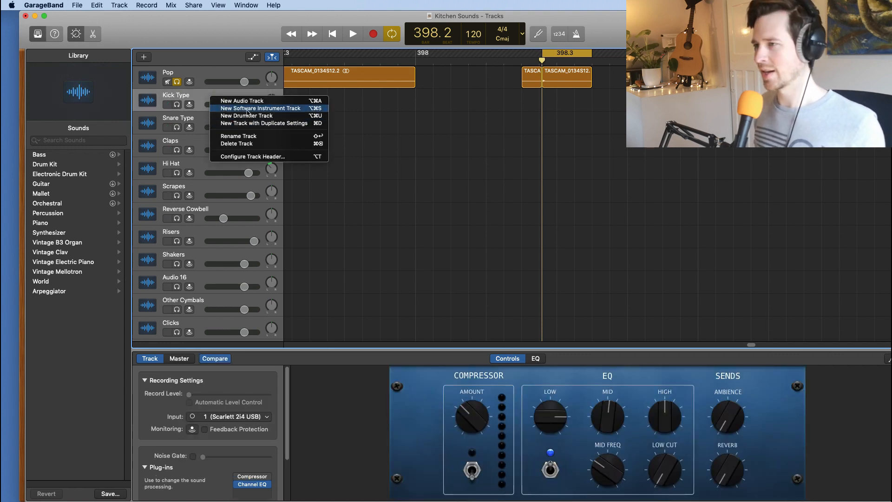
pyautogui.click(248, 109)
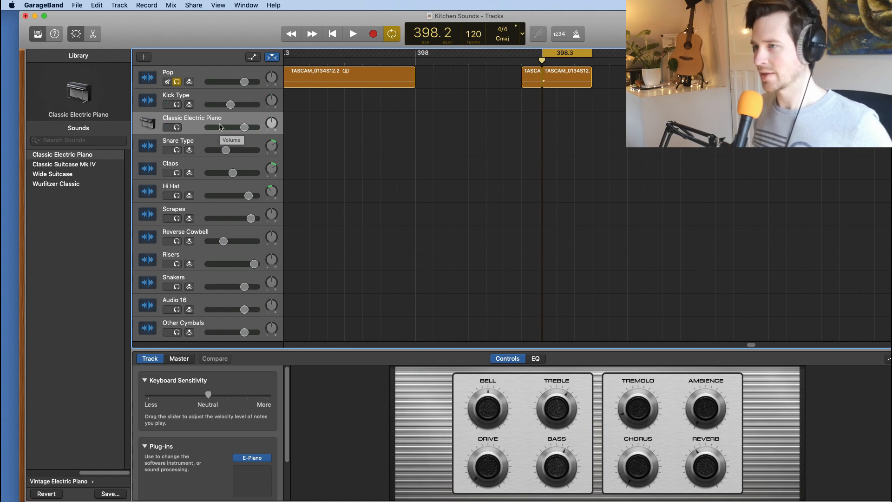
pyautogui.click(177, 84)
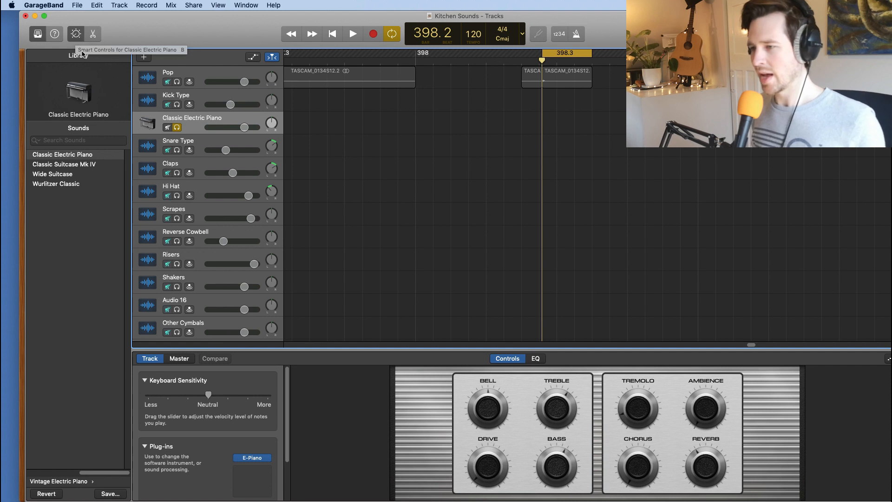
# Step: Replace the new track's E-Piano instrument with Apple's stereo AUSampler and move its window clear of the track headers
pyautogui.scroll(-4, 208, 437)
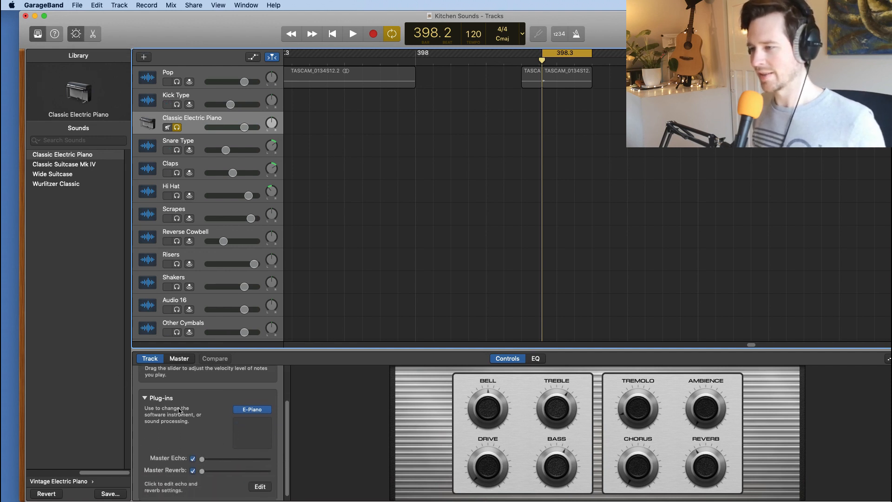
pyautogui.click(269, 411)
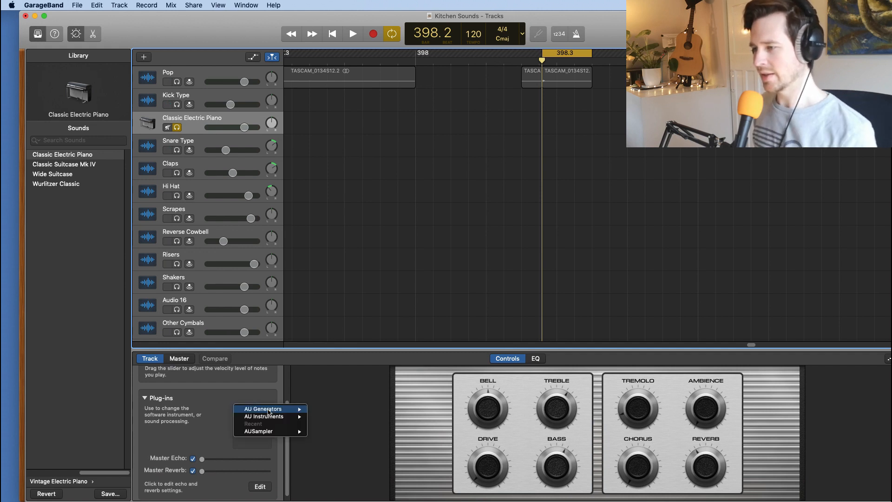
pyautogui.moveTo(259, 419)
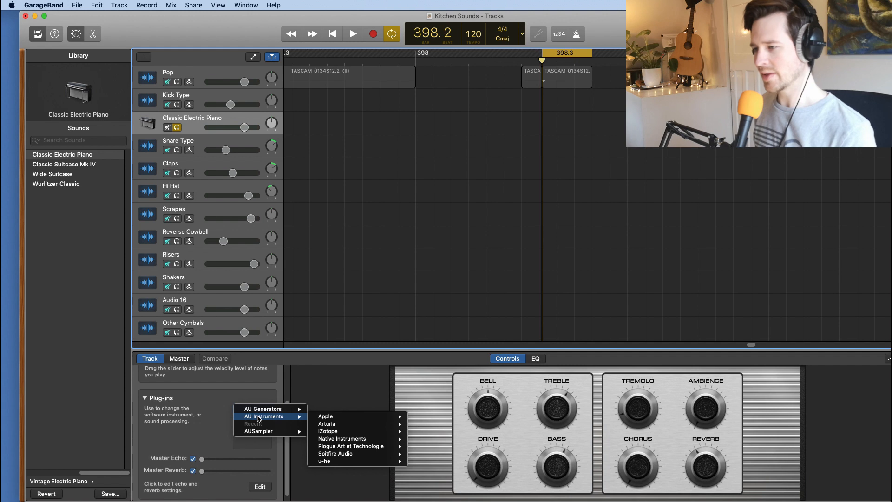
pyautogui.moveTo(331, 419)
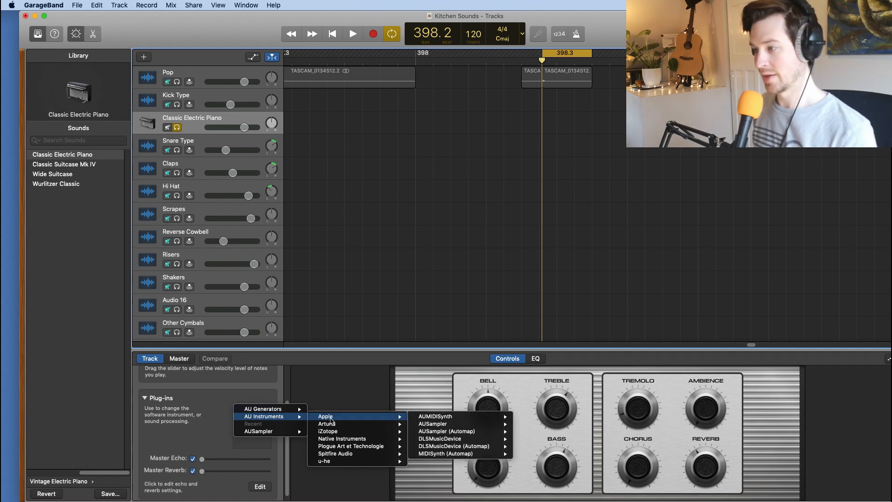
pyautogui.moveTo(439, 426)
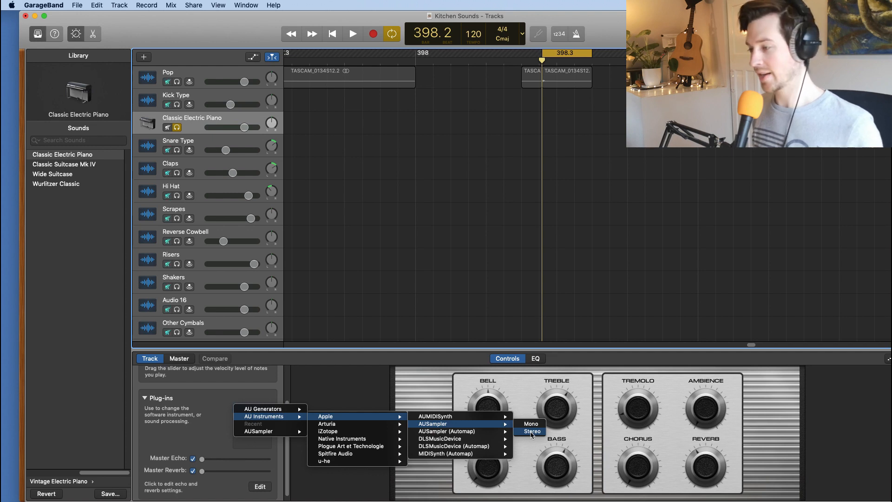
pyautogui.click(532, 432)
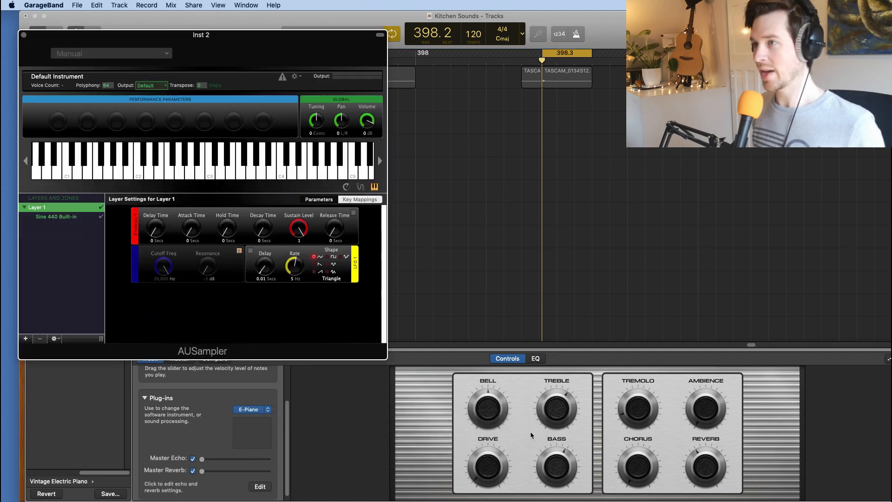
pyautogui.moveTo(183, 35); pyautogui.dragTo(444, 61)
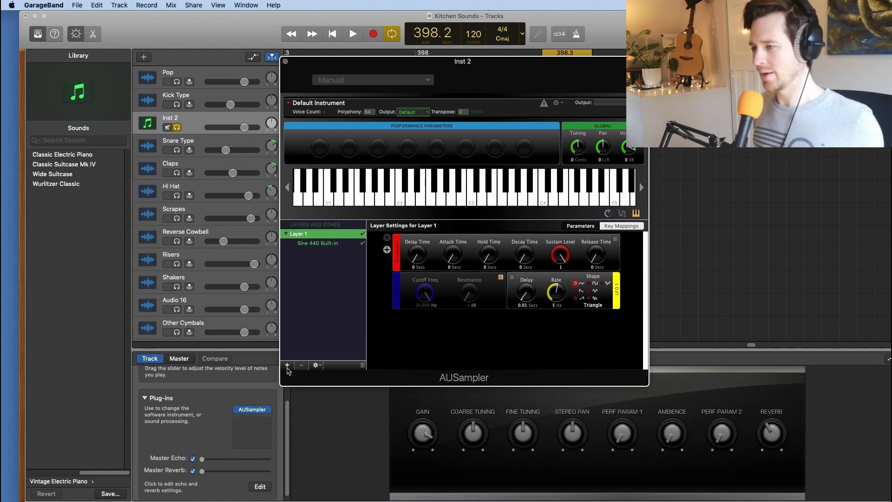
# Step: Add Pop sound 1.wav from the Desktop to AUSampler's Layer 1 and remove the Sine 440 Built-in zone
pyautogui.click(287, 365)
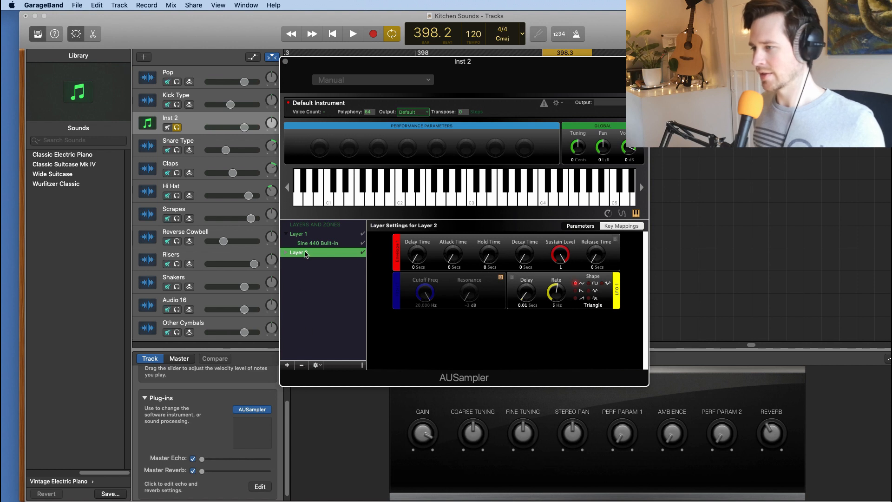
pyautogui.click(303, 366)
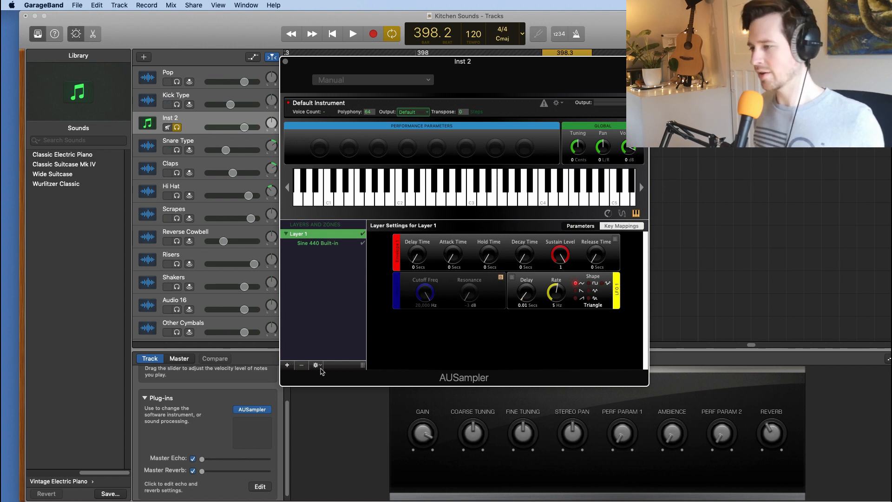
pyautogui.click(318, 367)
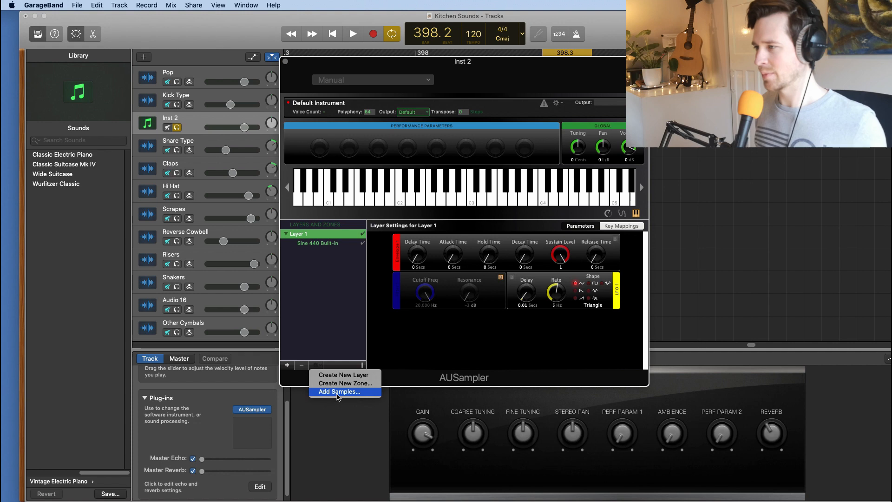
pyautogui.click(340, 391)
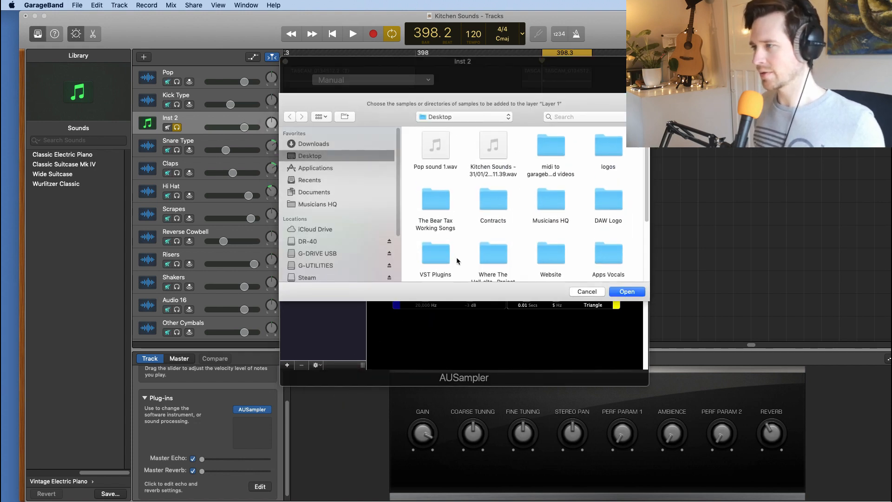
pyautogui.moveTo(445, 156)
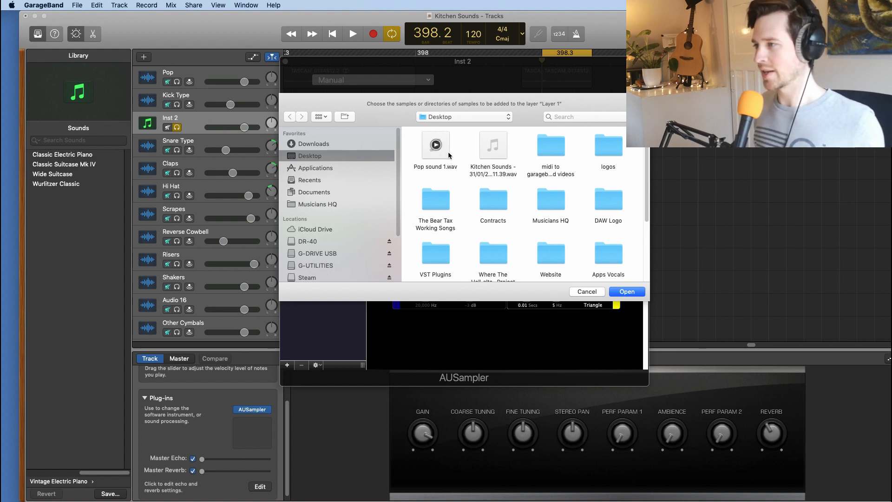
pyautogui.click(445, 155)
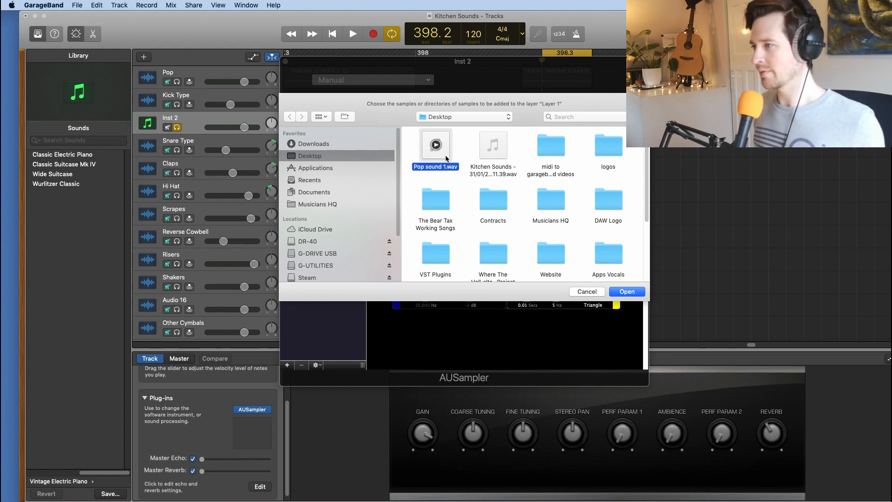
pyautogui.doubleClick(445, 158)
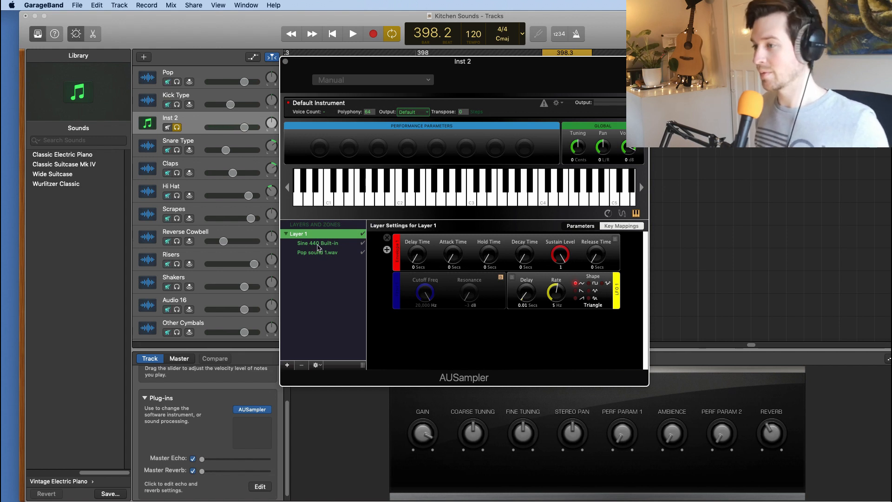
pyautogui.click(319, 244)
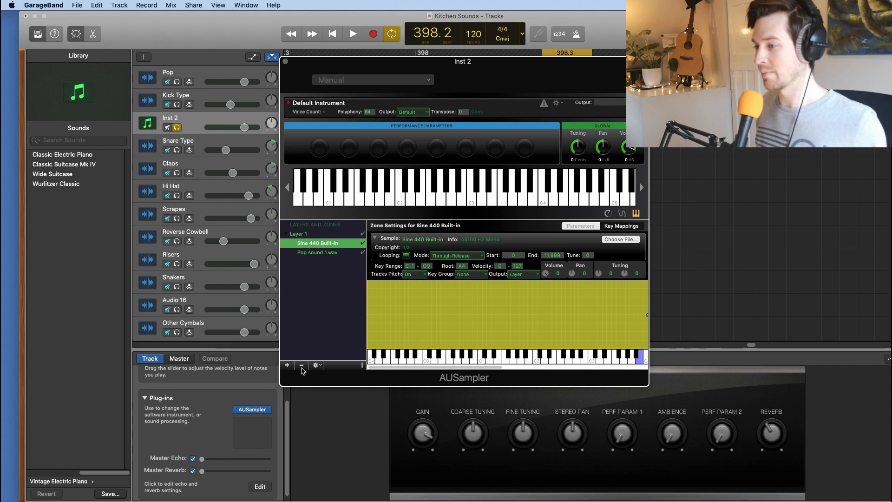
pyautogui.click(302, 366)
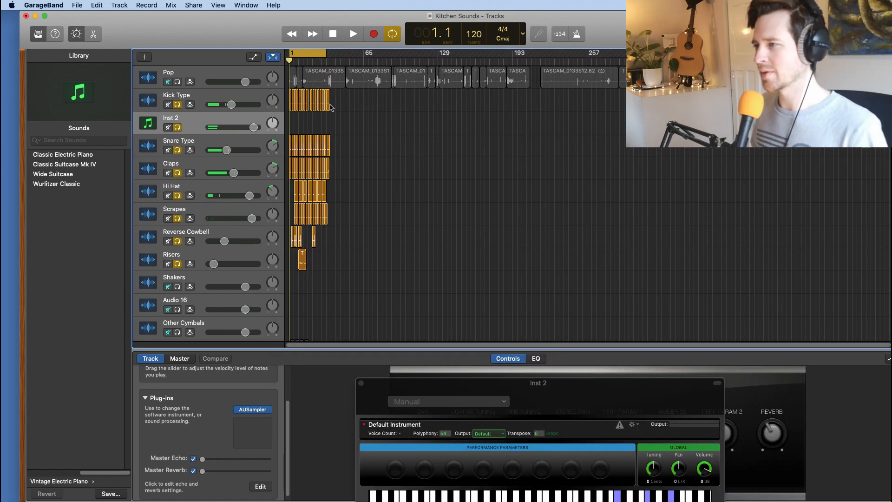
# Step: Record a pop-sound melody on the Inst 2 track from bar 17 to about bar 26, over the soloed percussion tracks
pyautogui.scroll(5, 331, 108)
pyautogui.scroll(-7, 328, 95)
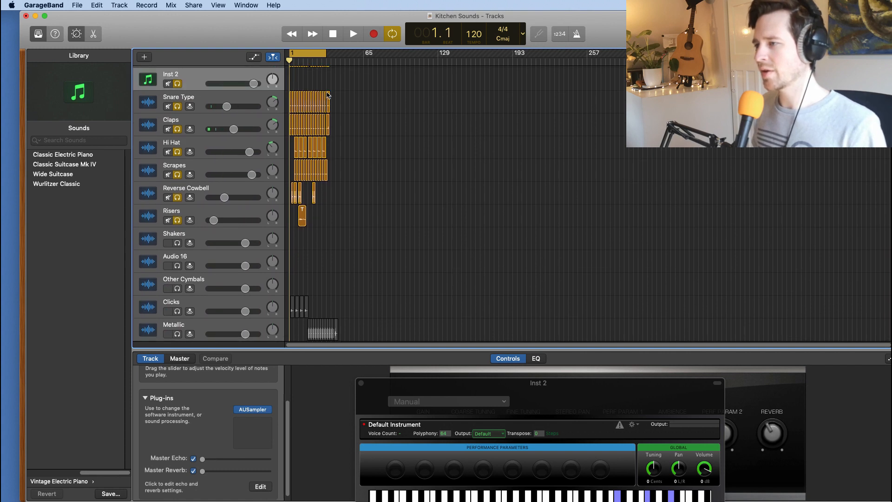
pyautogui.scroll(2, 328, 95)
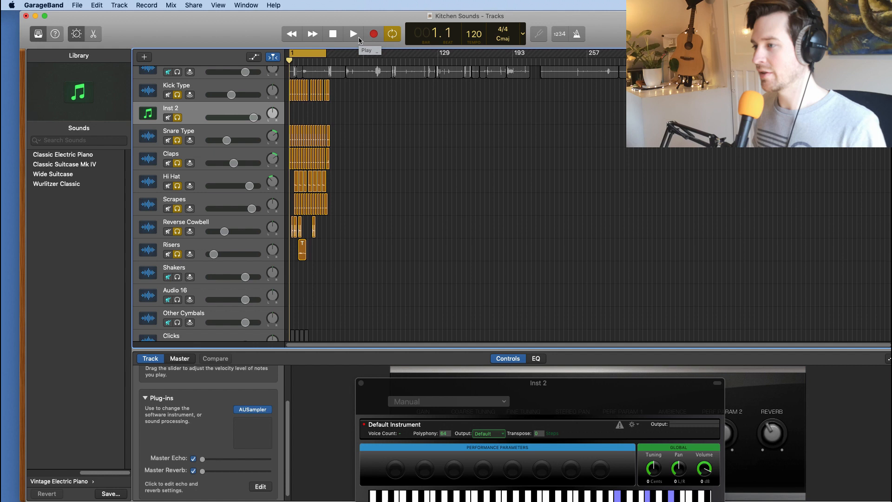
pyautogui.scroll(1, 336, 113)
pyautogui.click(308, 61)
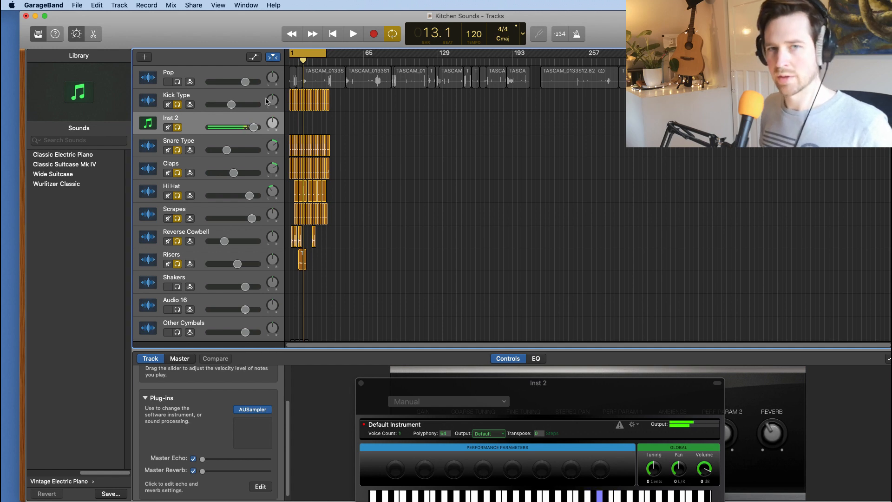
pyautogui.click(374, 34)
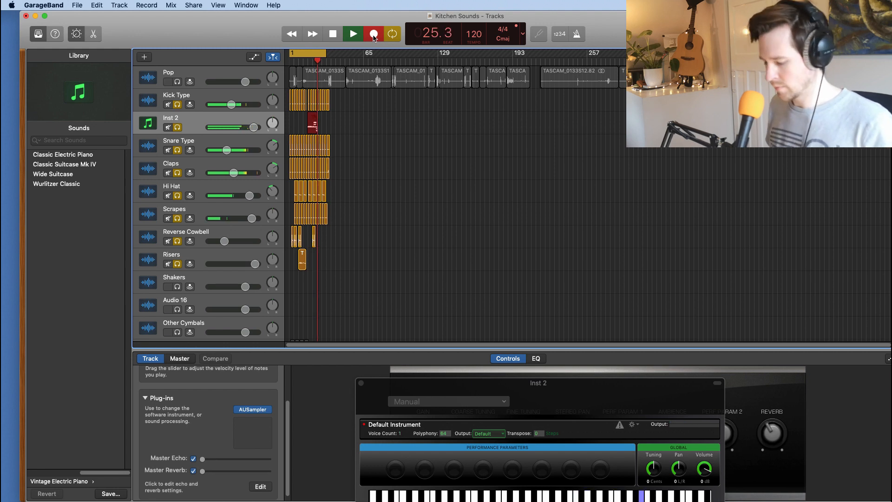
pyautogui.press('space')
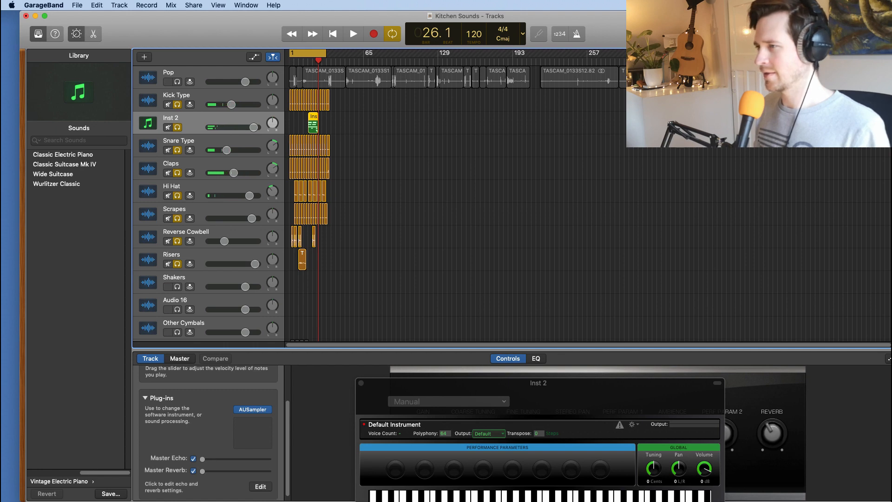
# Step: Return the playhead to bar 11 and open the recorded Inst 2 region in the Piano Roll
pyautogui.scroll(10, 599, 63)
pyautogui.scroll(-3, 599, 64)
pyautogui.moveTo(311, 62); pyautogui.dragTo(279, 66)
pyautogui.doubleClick(393, 118)
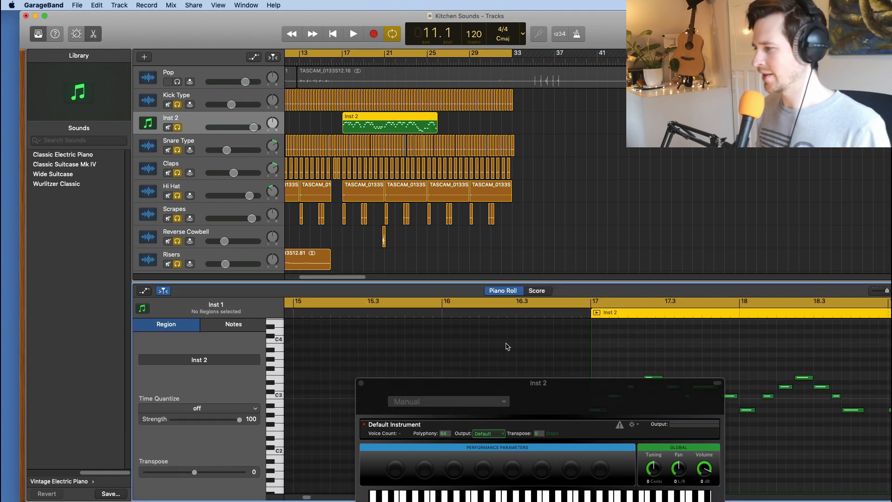
# Step: Move the AUSampler window clear of the Piano Roll notes and select the first peak note of the melody in bar 17
pyautogui.moveTo(538, 385); pyautogui.dragTo(325, 414)
pyautogui.click(598, 411)
pyautogui.moveTo(616, 399); pyautogui.dragTo(619, 399)
pyautogui.click(632, 387)
pyautogui.click(656, 377)
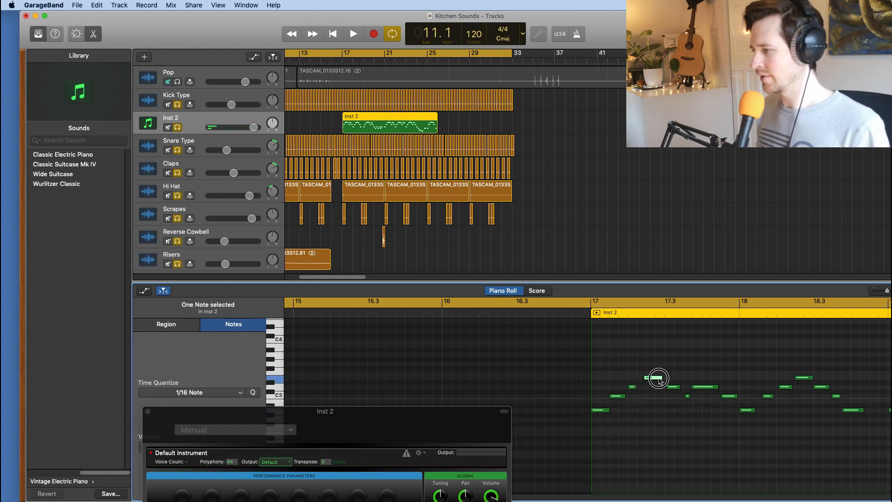
pyautogui.moveTo(477, 415); pyautogui.dragTo(467, 500)
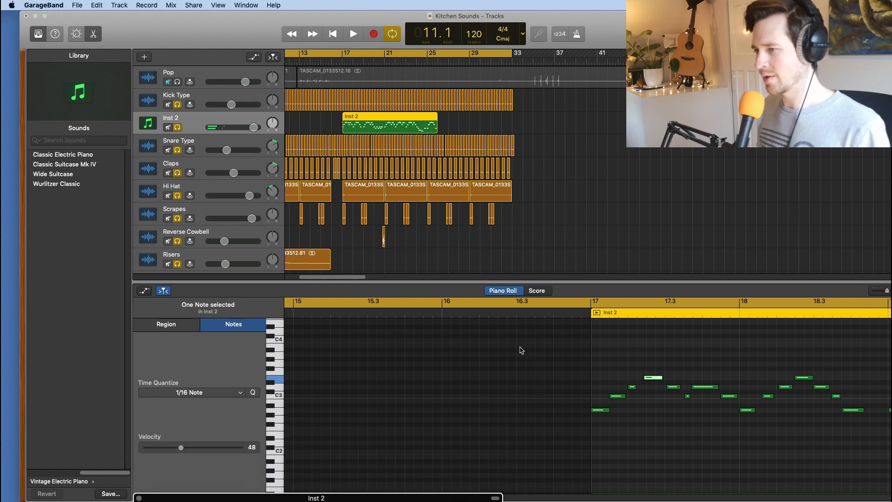
# Step: Quantize the selected peak note in bar 17 to 1/16 Note
pyautogui.click(238, 393)
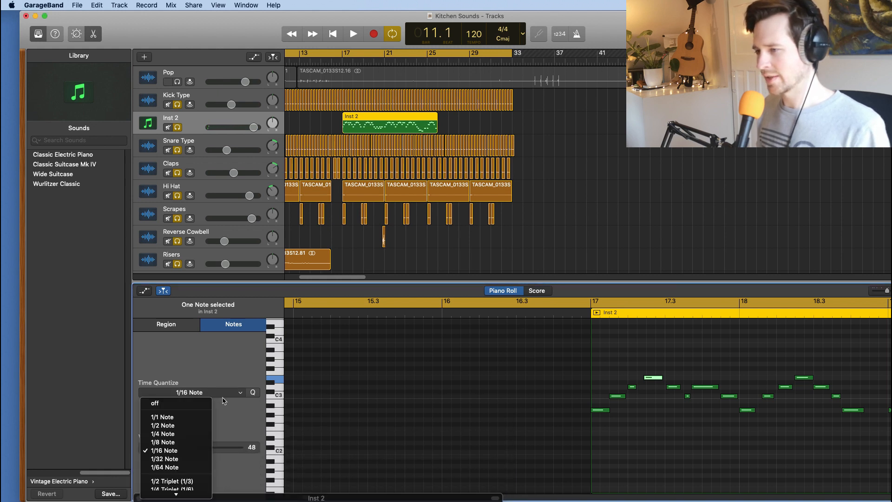
pyautogui.click(226, 396)
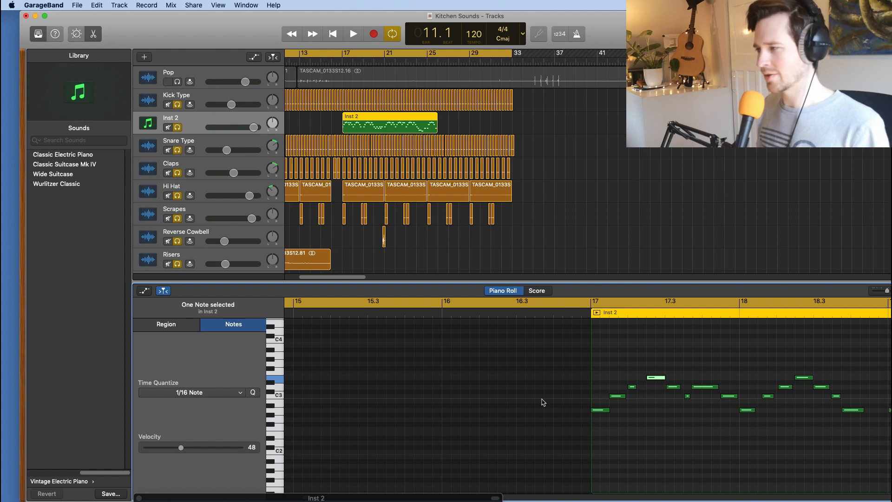
pyautogui.click(227, 394)
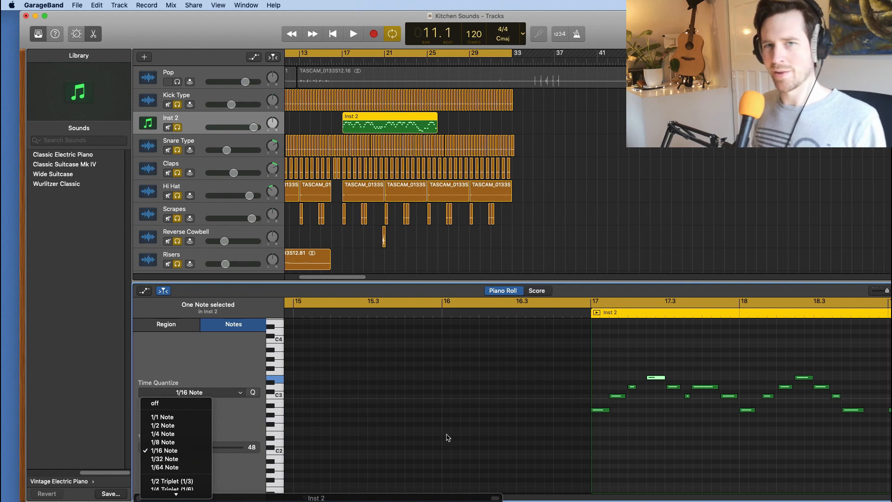
pyautogui.click(234, 366)
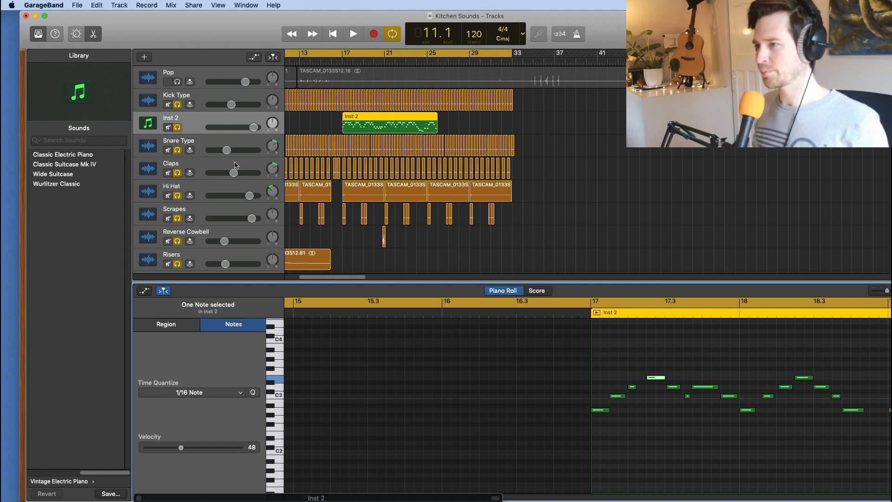
pyautogui.click(200, 122)
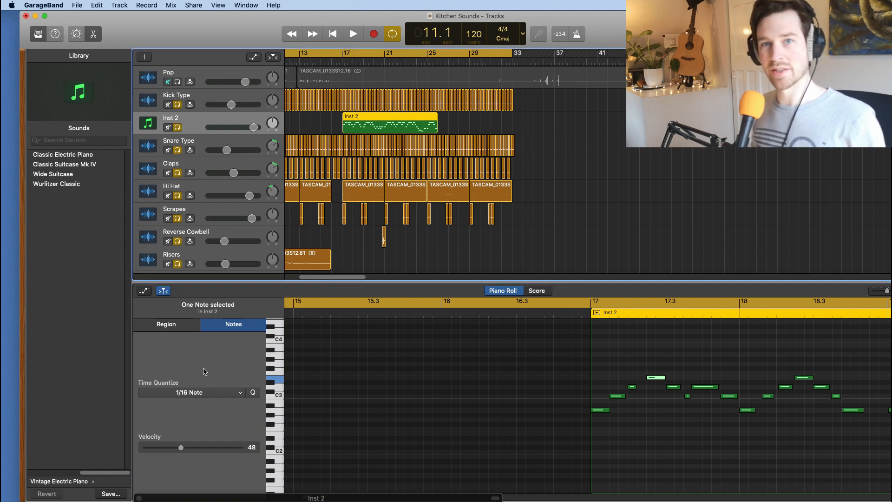